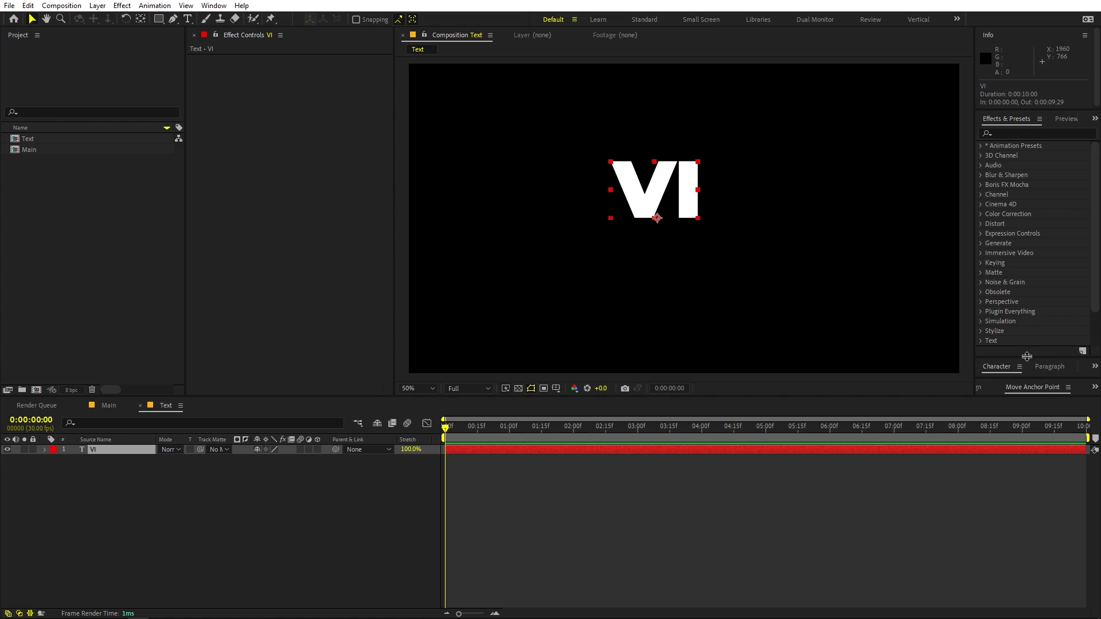
Open the Align options and centre the VI text layer horizontally and vertically in the composition.
{"action": "left_click_drag", "start_coordinate": [1026, 356], "coordinate": [1027, 310]}
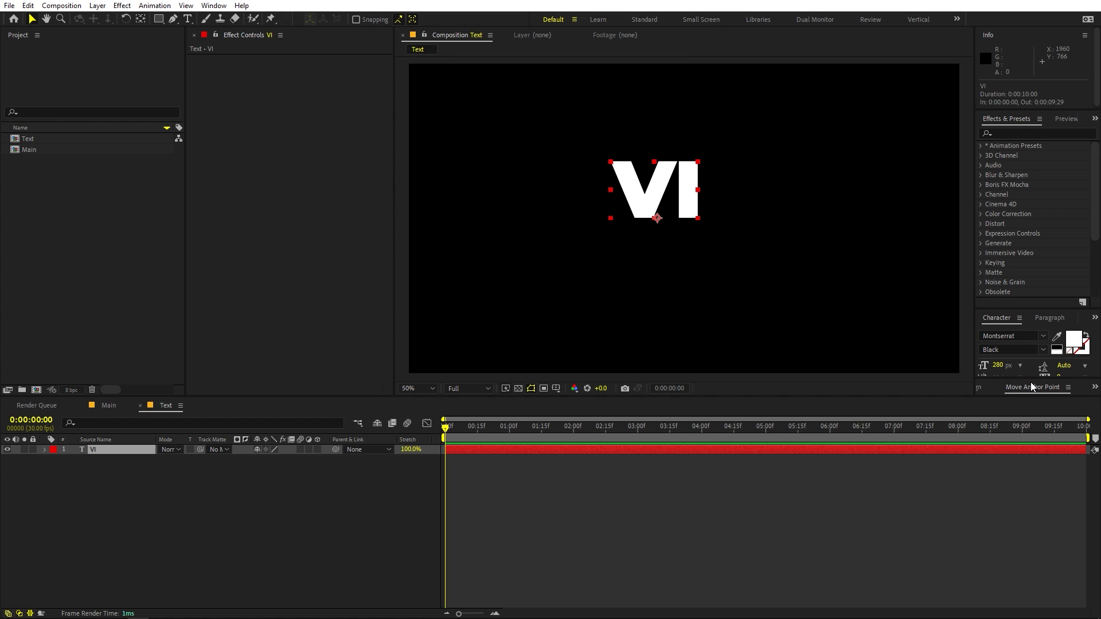
{"action": "left_click_drag", "start_coordinate": [1033, 377], "coordinate": [1032, 313]}
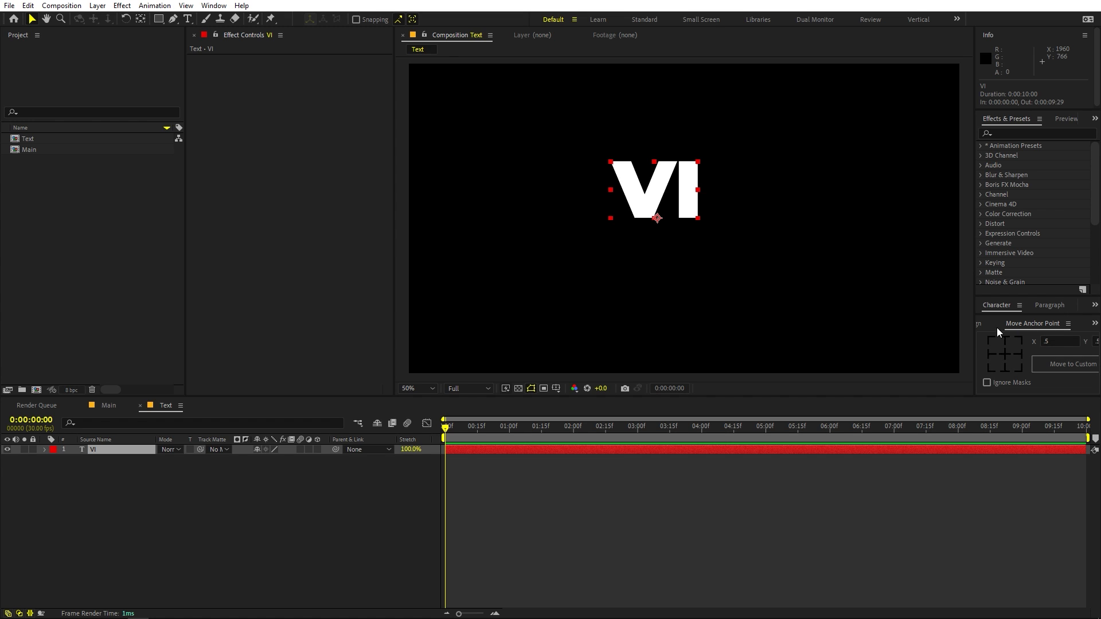
{"action": "left_click", "coordinate": [978, 322]}
{"action": "left_click", "coordinate": [214, 6]}
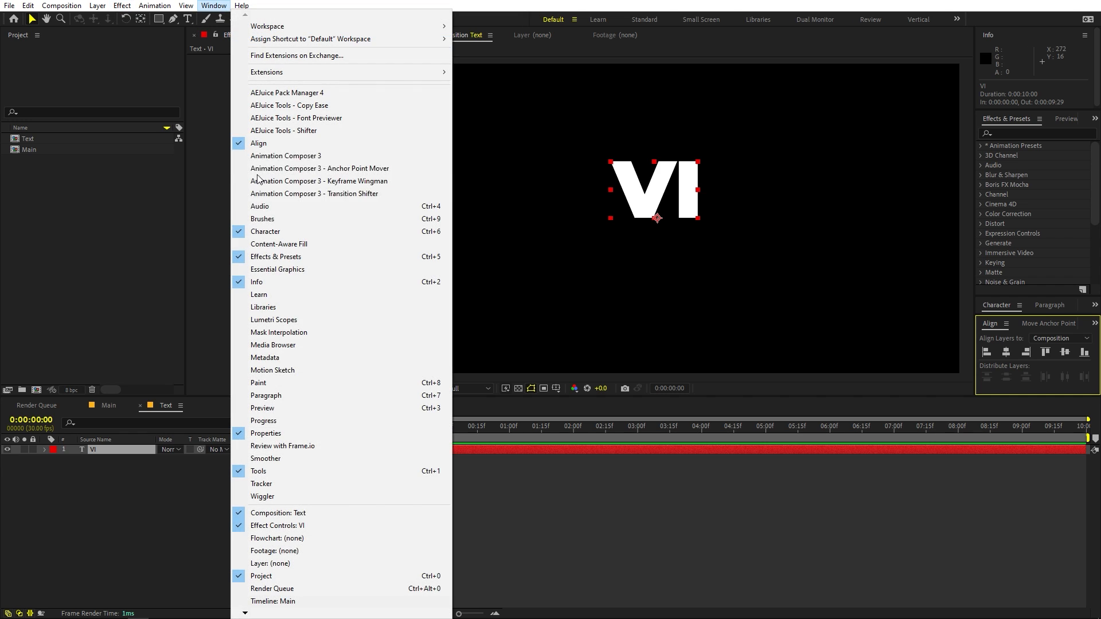
{"action": "left_click", "coordinate": [691, 5]}
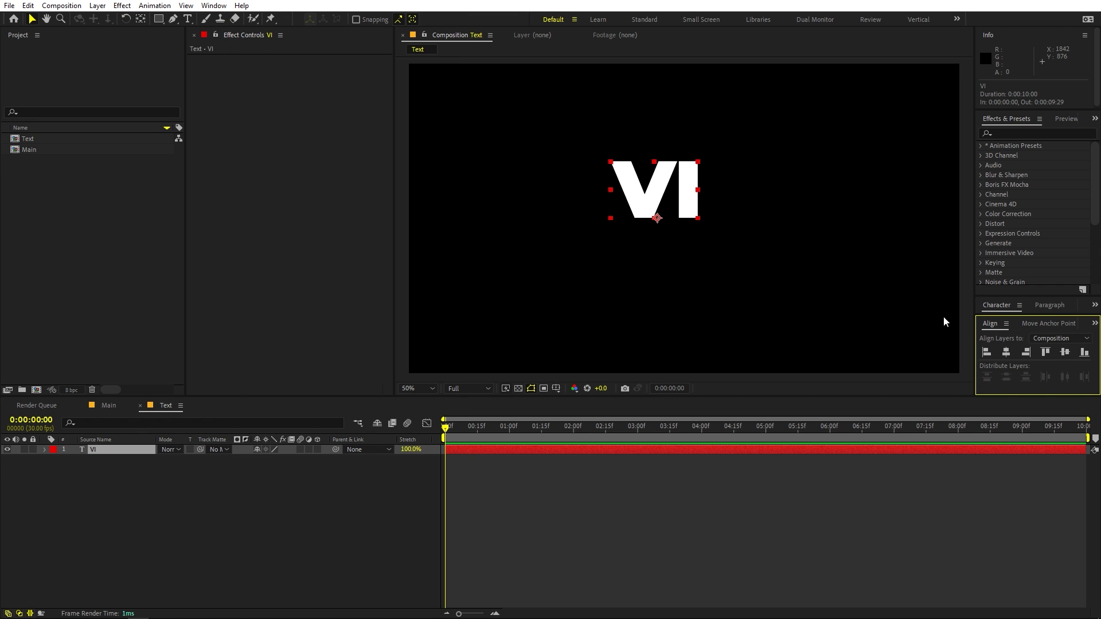
{"action": "left_click", "coordinate": [1006, 353]}
{"action": "left_click", "coordinate": [1064, 352]}
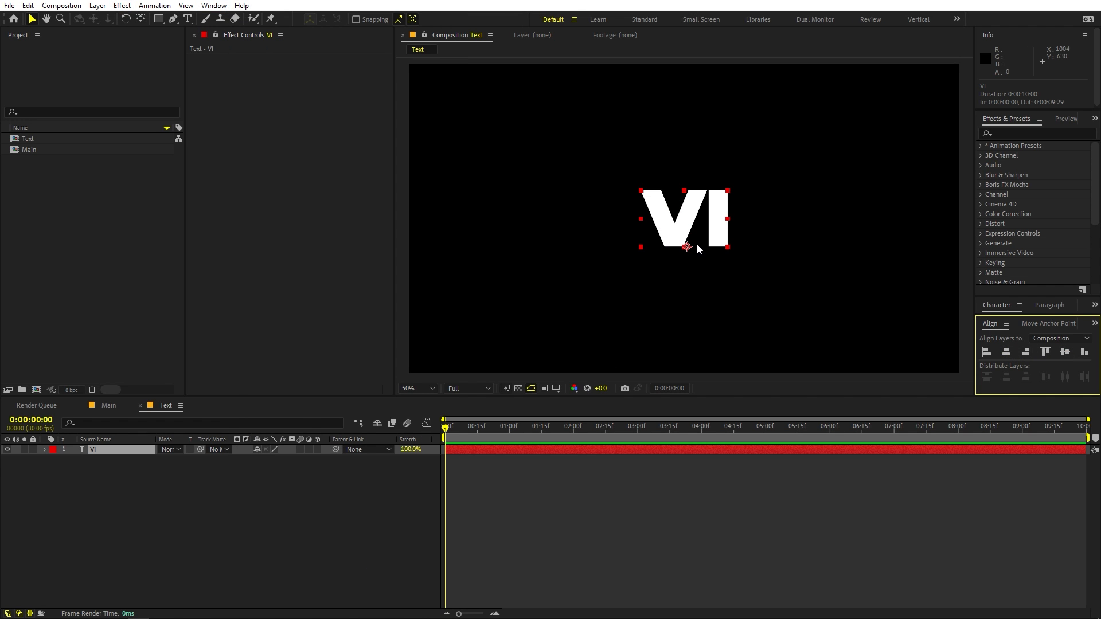
Centre the VI layer's anchor point on the text and scale the layer to 288%.
{"action": "left_click", "coordinate": [118, 449]}
{"action": "double_click", "coordinate": [144, 19]}
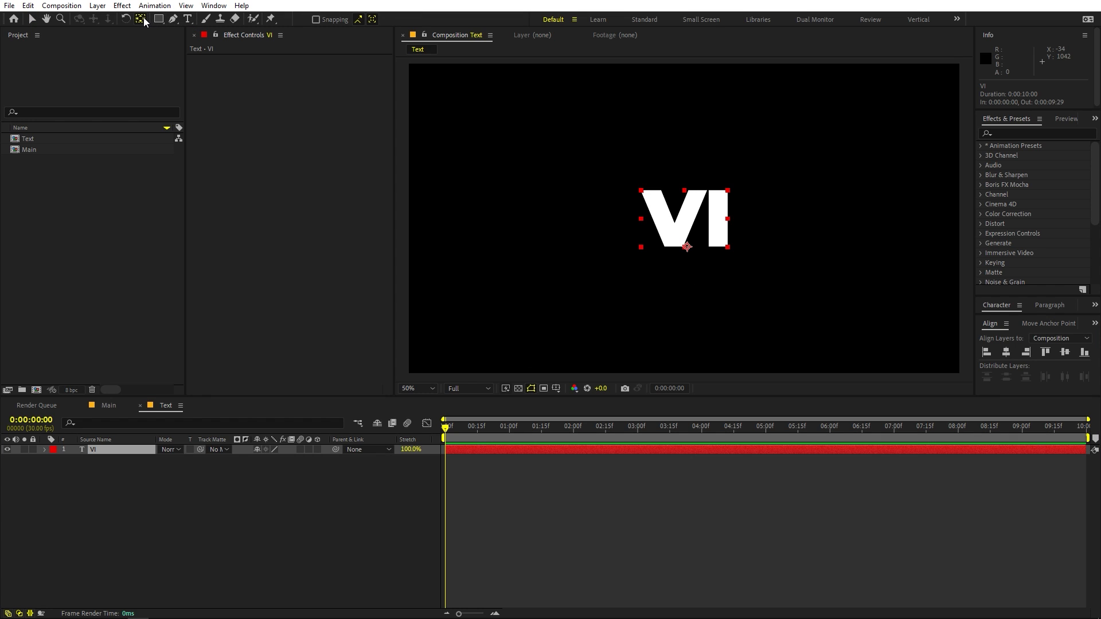
{"action": "key", "text": "s"}
{"action": "left_click_drag", "start_coordinate": [285, 460], "coordinate": [373, 456]}
{"action": "left_click", "coordinate": [321, 503]}
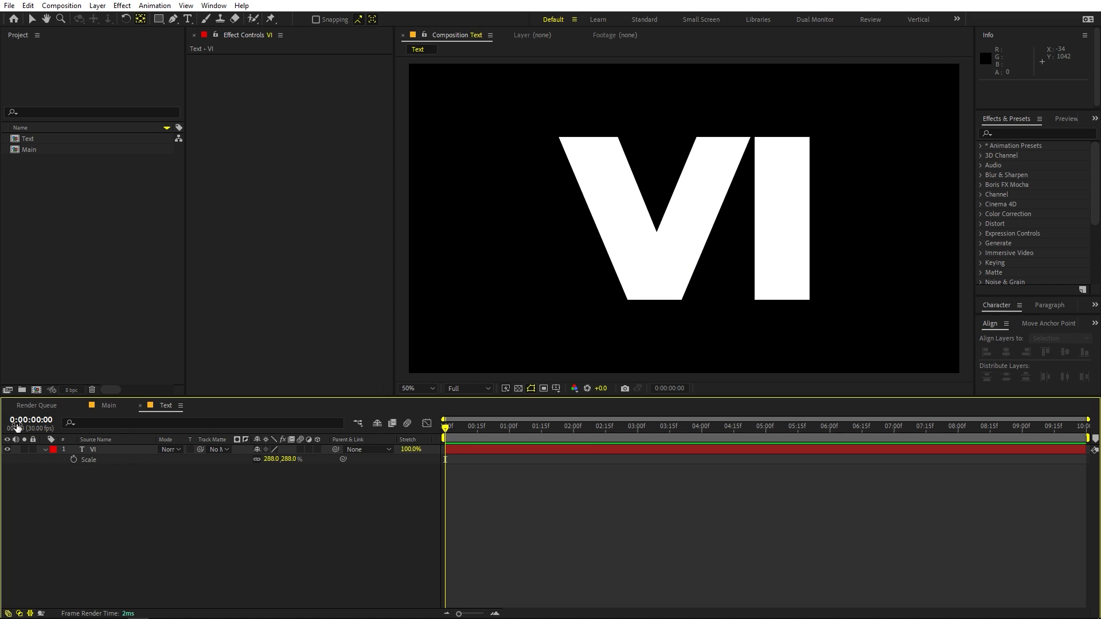
Add the Text composition as a layer in the Main composition.
{"action": "left_click", "coordinate": [108, 406]}
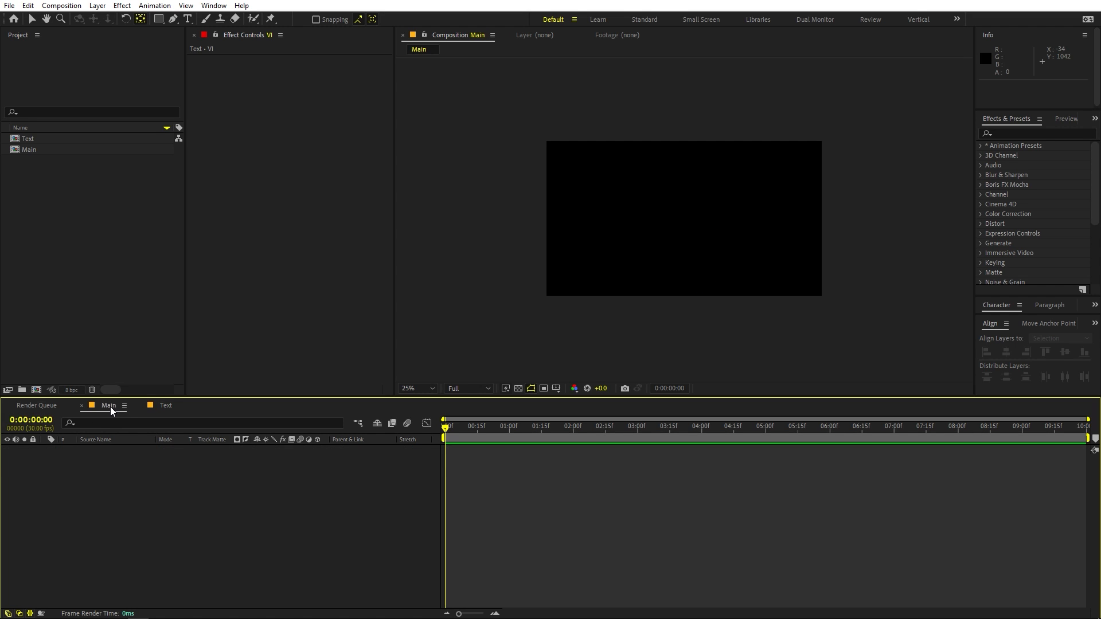
{"action": "left_click", "coordinate": [93, 316]}
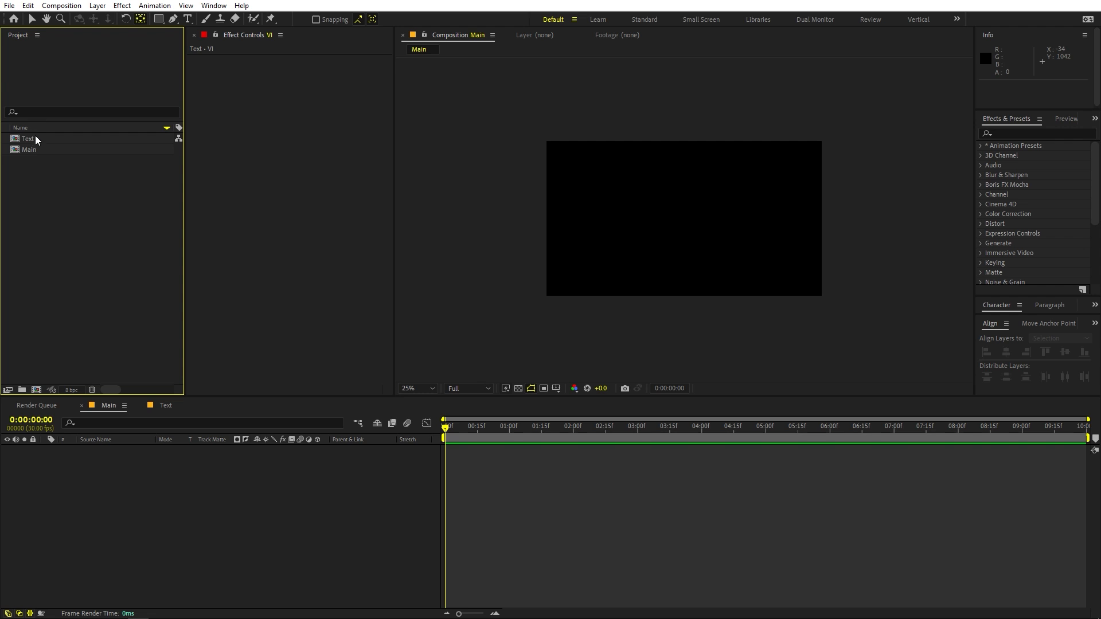
{"action": "left_click_drag", "start_coordinate": [35, 137], "coordinate": [159, 502]}
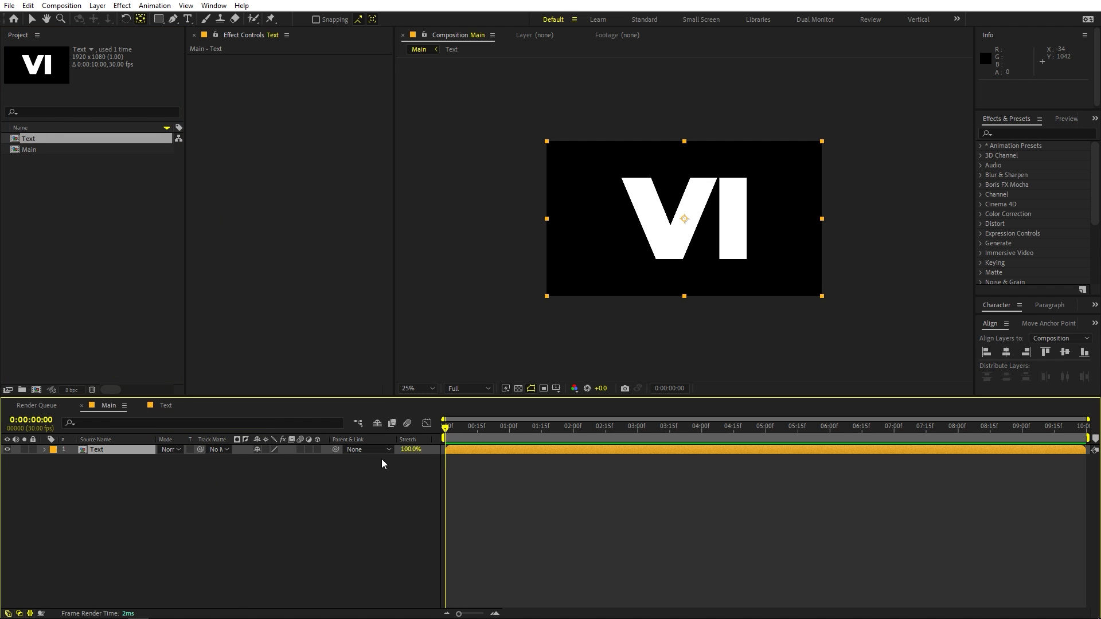
{"action": "scroll", "coordinate": [811, 253], "scroll_direction": "up", "scroll_amount": 2}
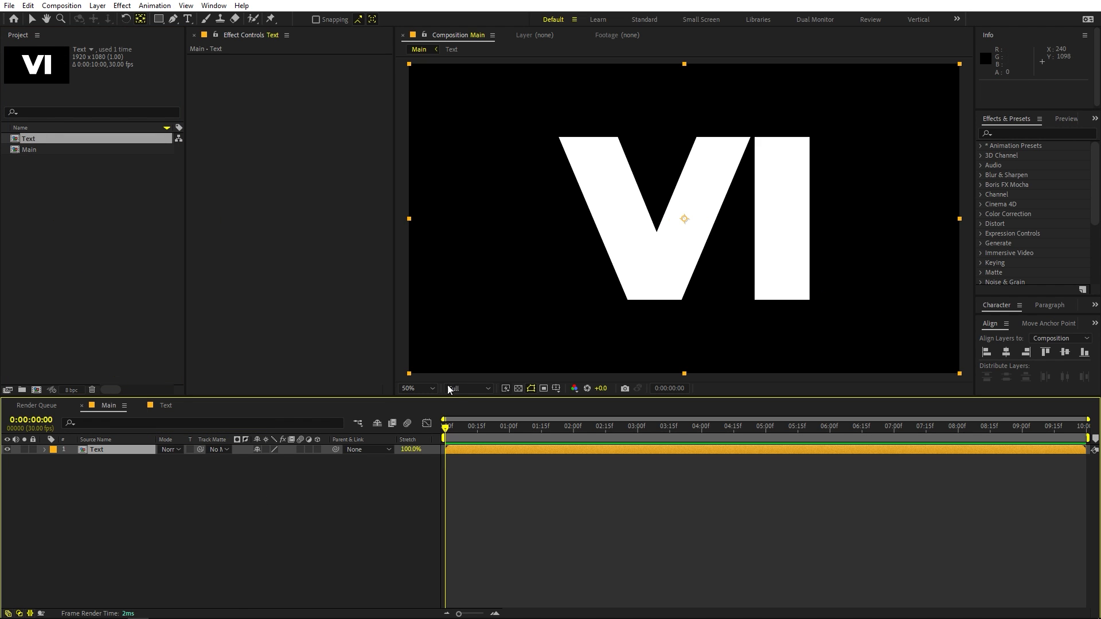
Apply the Fill effect to the Text layer and set its color to black (000000).
{"action": "left_click", "coordinate": [1028, 130]}
{"action": "type", "text": "fill"}
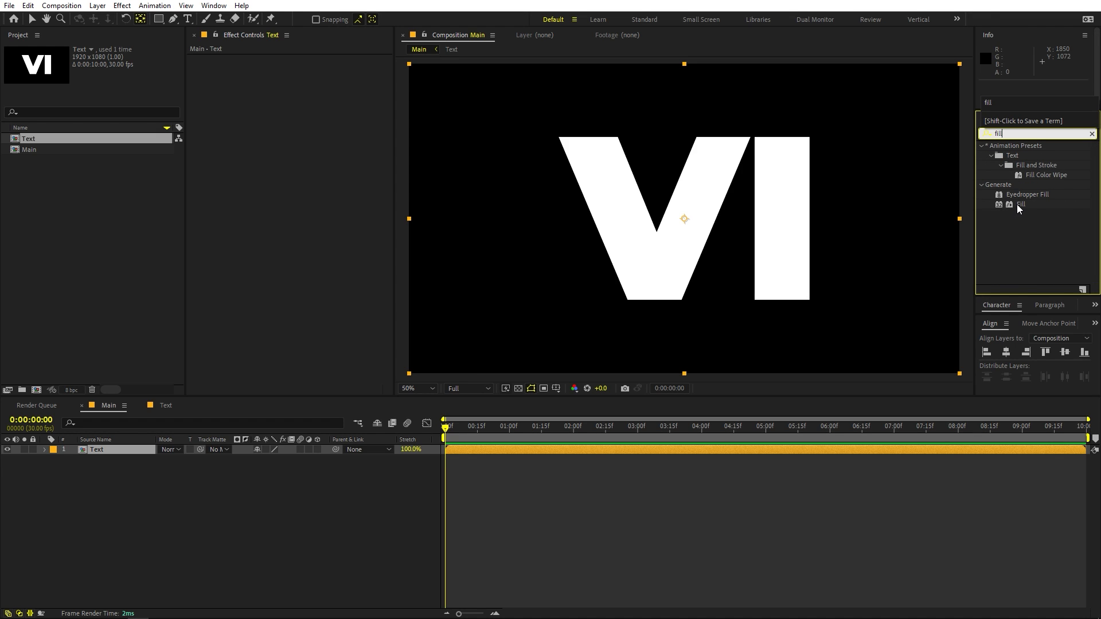
{"action": "left_click_drag", "start_coordinate": [1016, 204], "coordinate": [713, 218]}
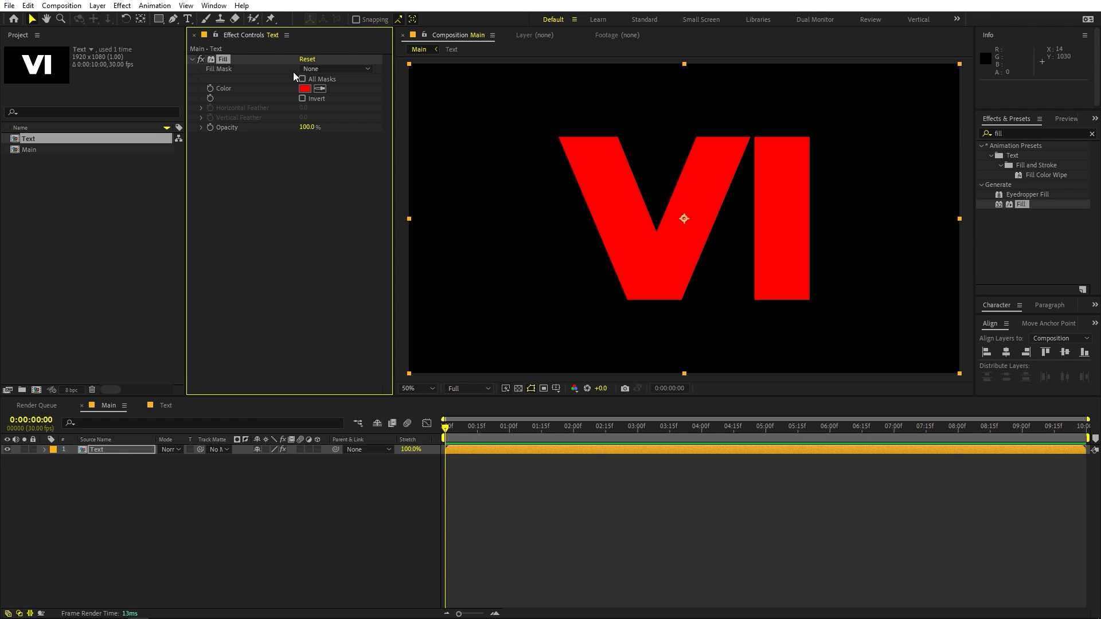
{"action": "left_click", "coordinate": [306, 88]}
{"action": "left_click_drag", "start_coordinate": [194, 282], "coordinate": [89, 313]}
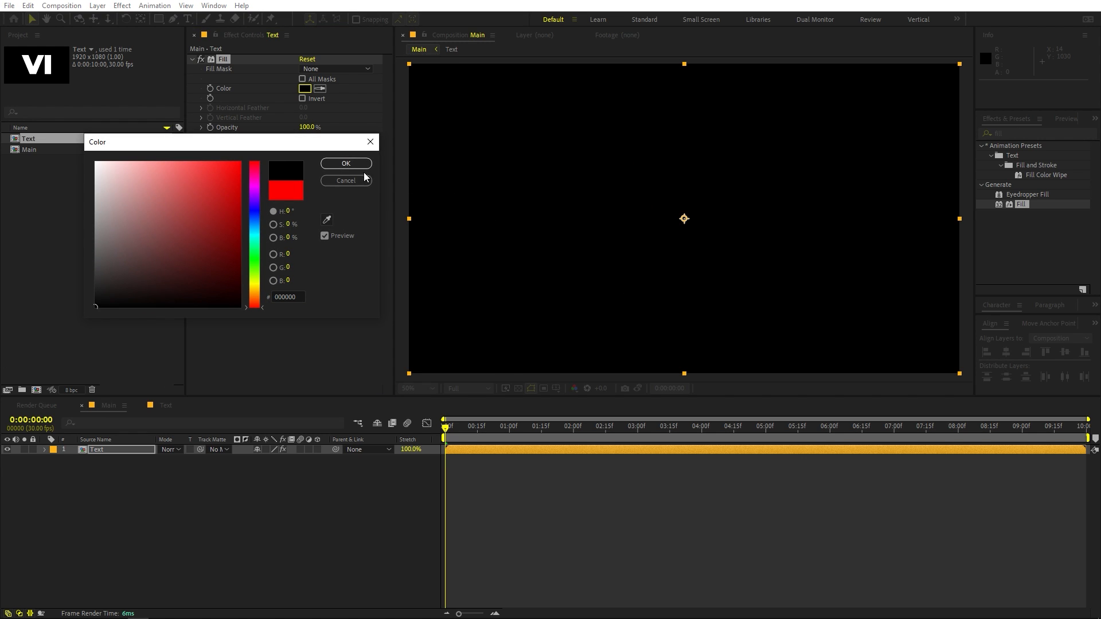
{"action": "left_click", "coordinate": [349, 166]}
Add another Text composition below the filled layer and duplicate it, making three stacked Text layers.
{"action": "left_click_drag", "start_coordinate": [71, 142], "coordinate": [143, 484]}
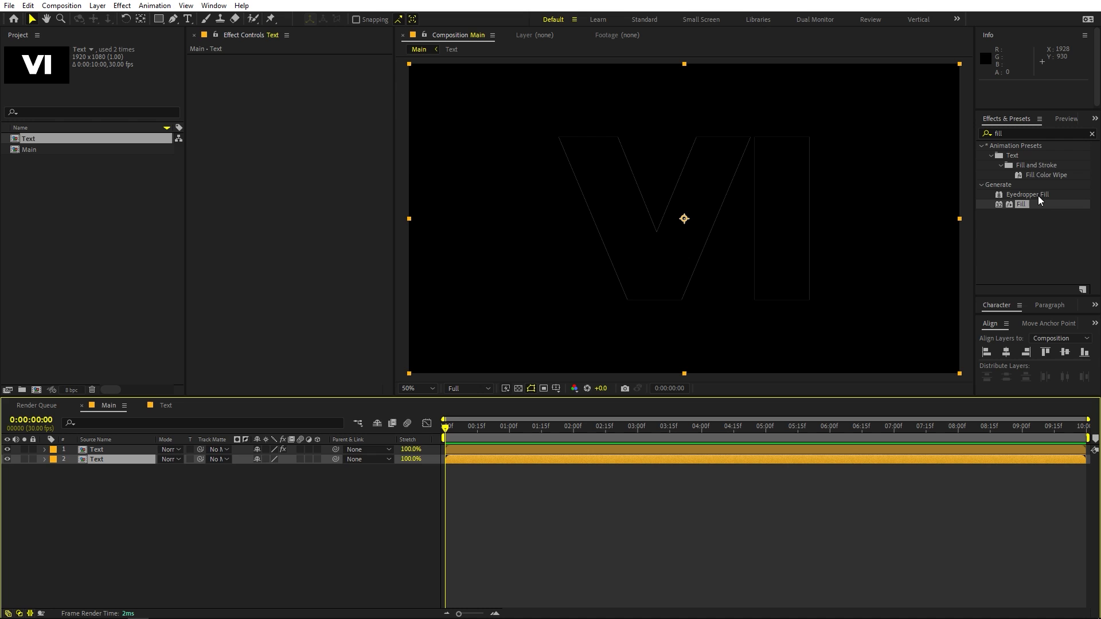
{"action": "left_click", "coordinate": [103, 458]}
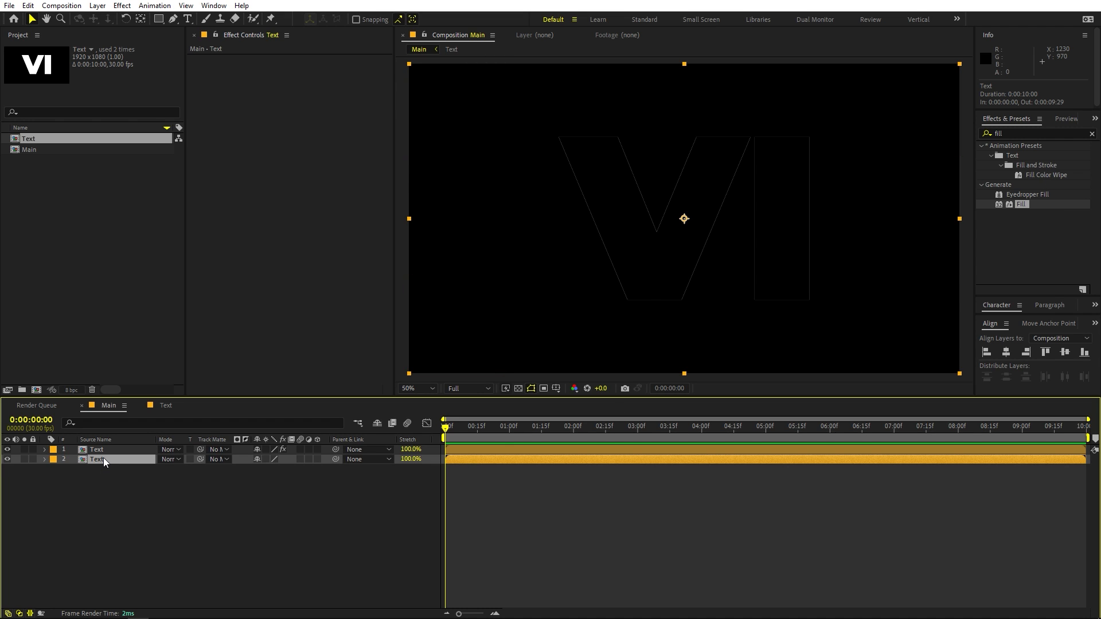
{"action": "key", "text": "ctrl+d"}
{"action": "left_click", "coordinate": [127, 487]}
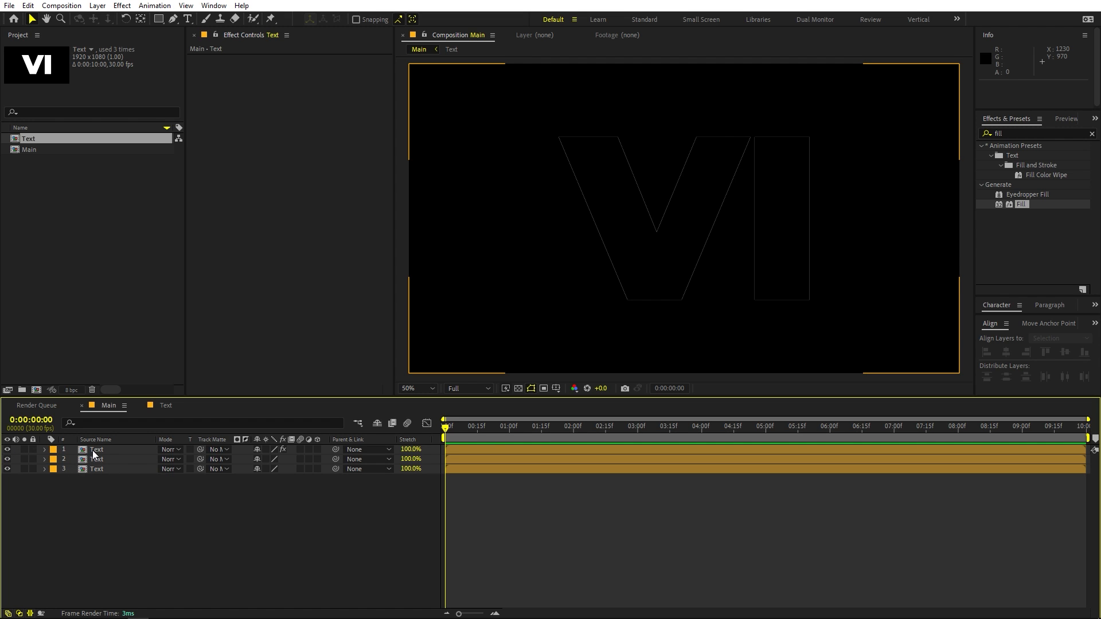
Hide the top Text layer and apply the Fast Box Blur and Glow effects to the middle Text layer.
{"action": "left_click", "coordinate": [7, 451]}
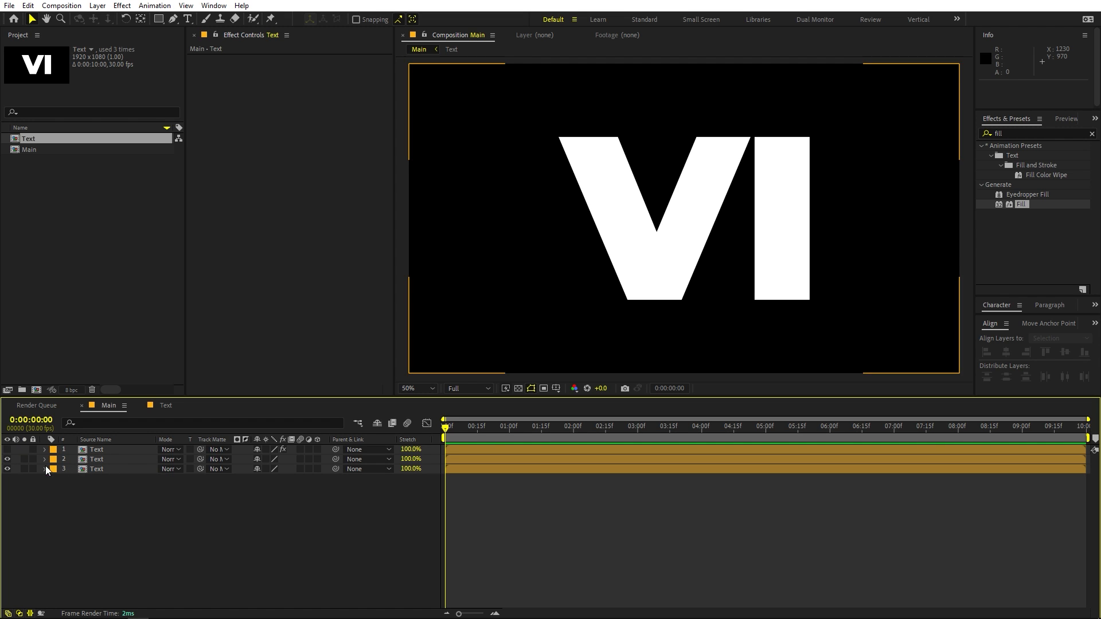
{"action": "left_click", "coordinate": [100, 461]}
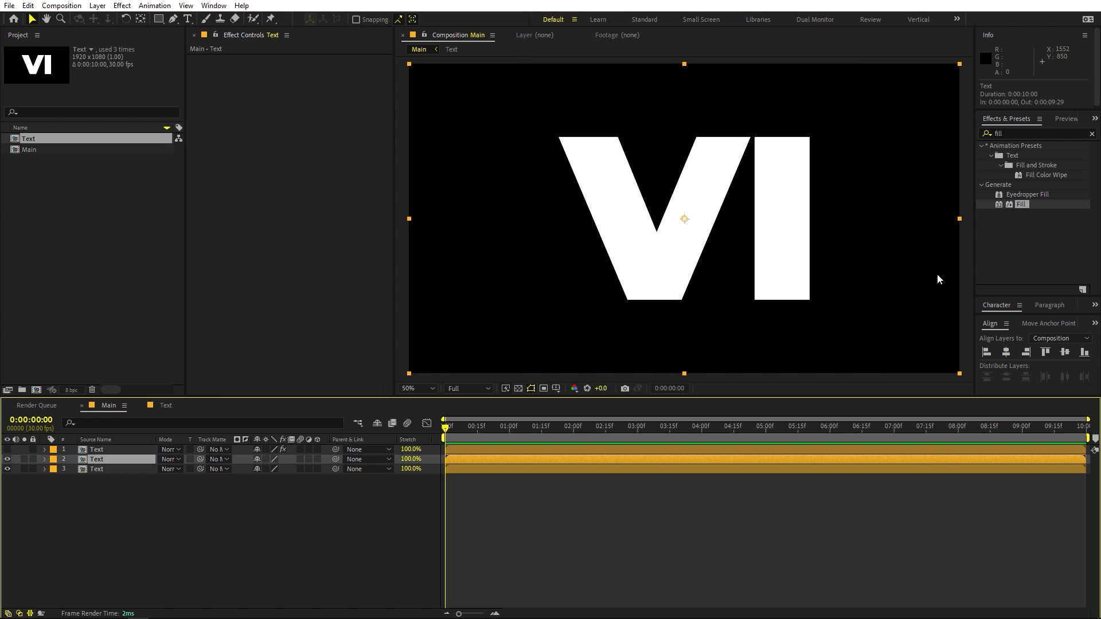
{"action": "left_click", "coordinate": [1021, 133]}
{"action": "type", "text": "fast"}
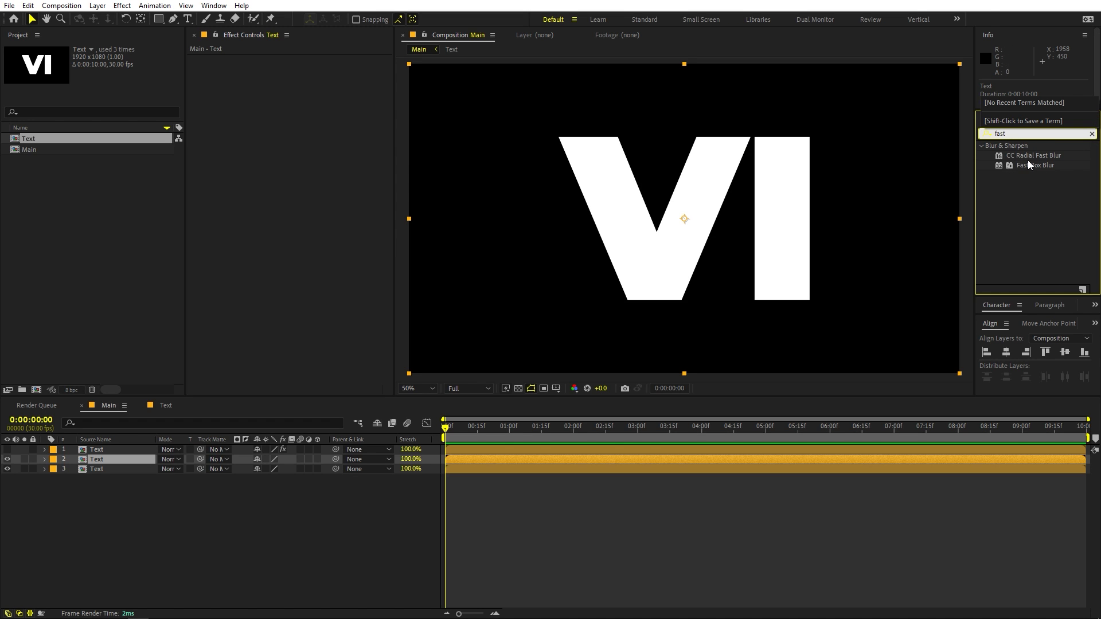
{"action": "left_click_drag", "start_coordinate": [1027, 163], "coordinate": [739, 216]}
{"action": "left_click", "coordinate": [1036, 133]}
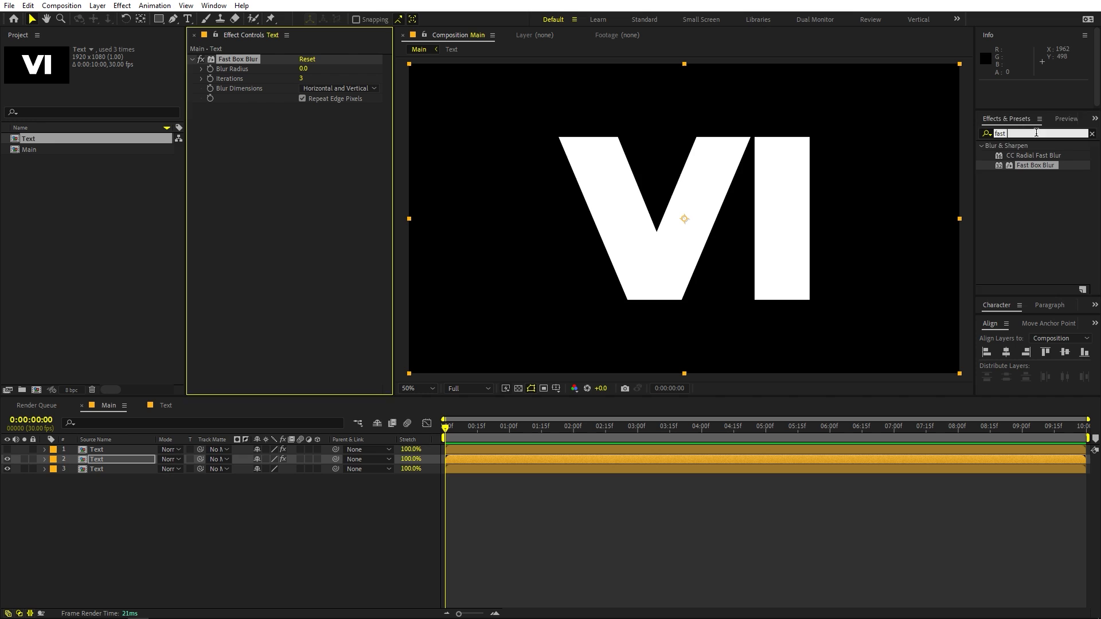
{"action": "type", "text": "glow"}
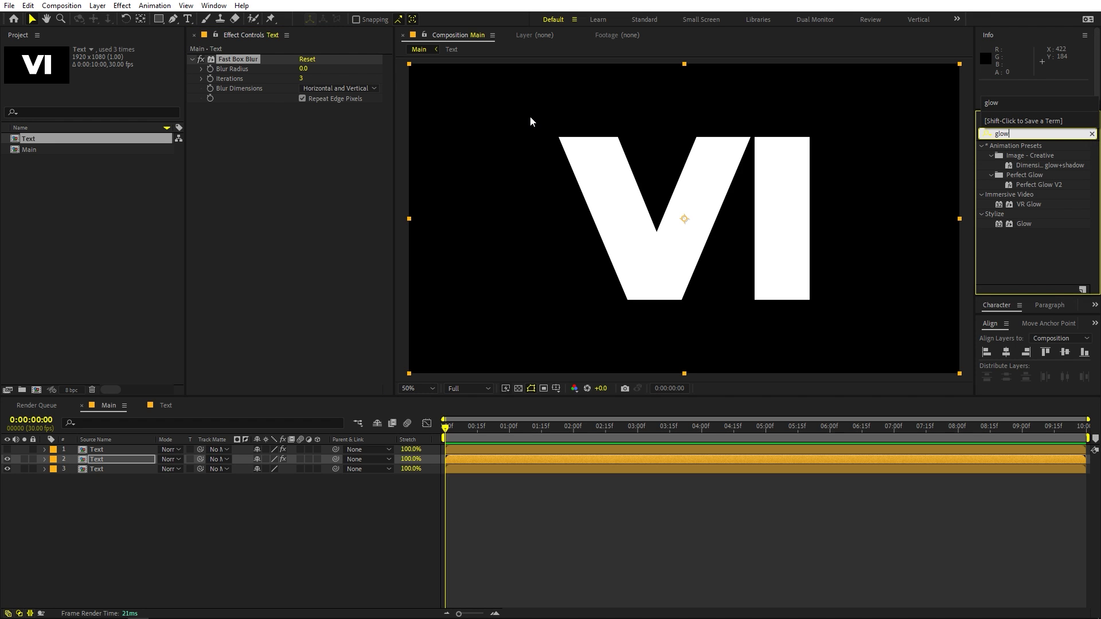
{"action": "left_click_drag", "start_coordinate": [1024, 223], "coordinate": [286, 191]}
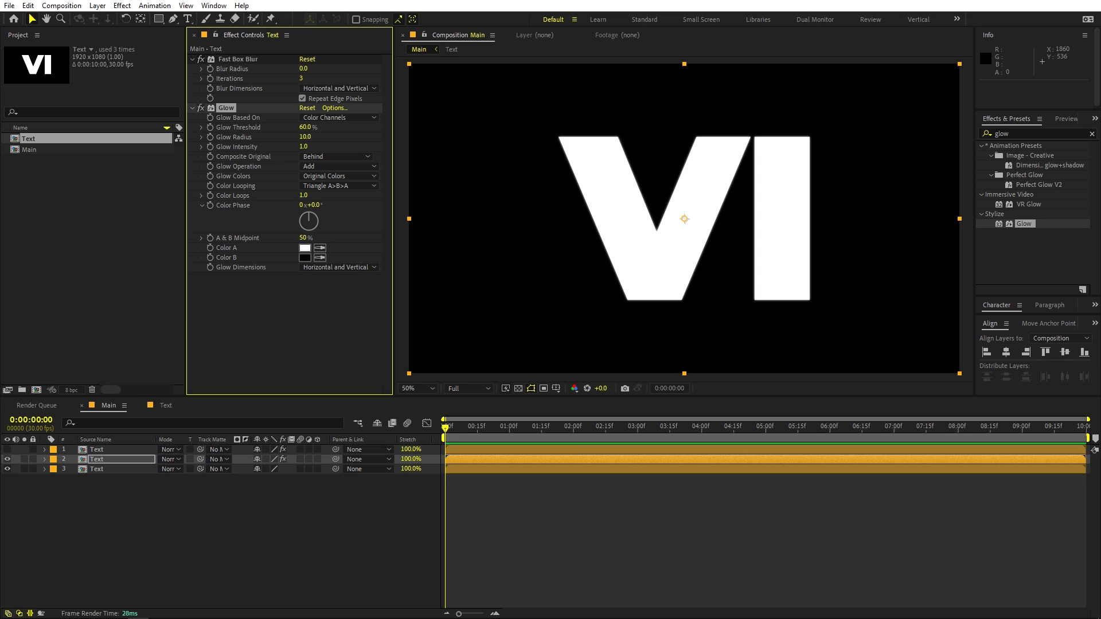
Hide the middle Text layer and apply the 4-Color Gradient effect to the bottom Text layer.
{"action": "left_click", "coordinate": [7, 460]}
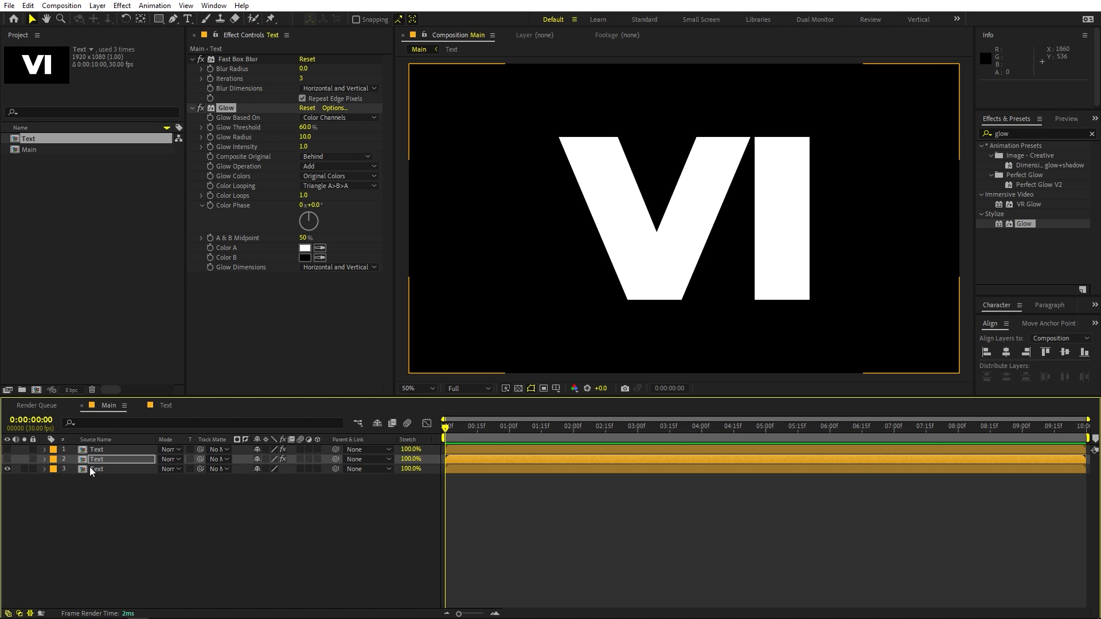
{"action": "left_click", "coordinate": [96, 469]}
{"action": "left_click", "coordinate": [1056, 129]}
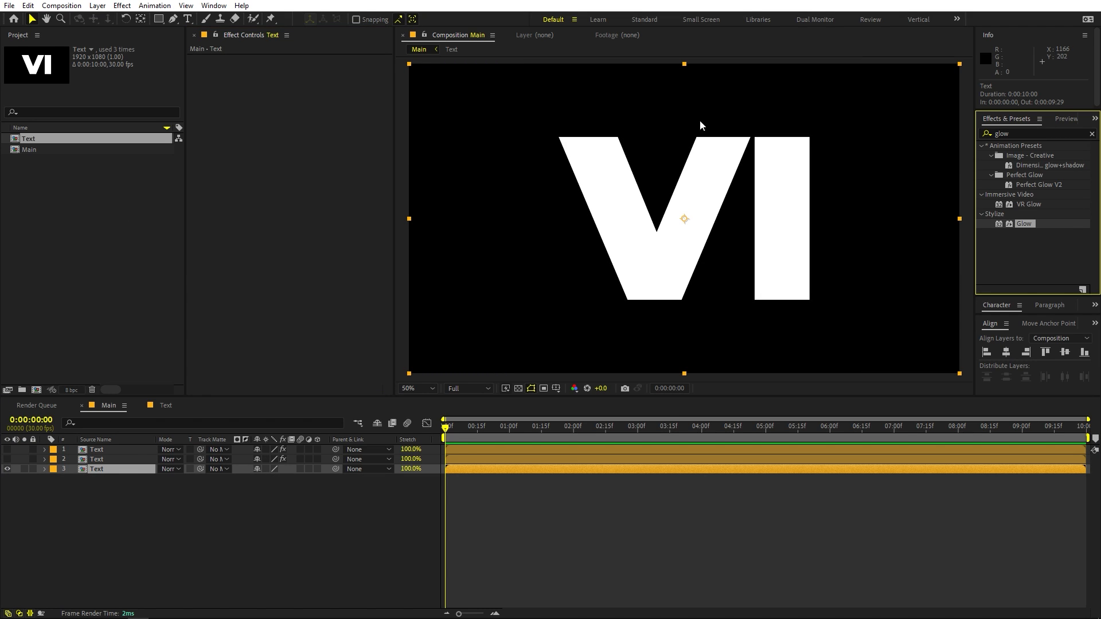
{"action": "key", "text": "ctrl+f"}
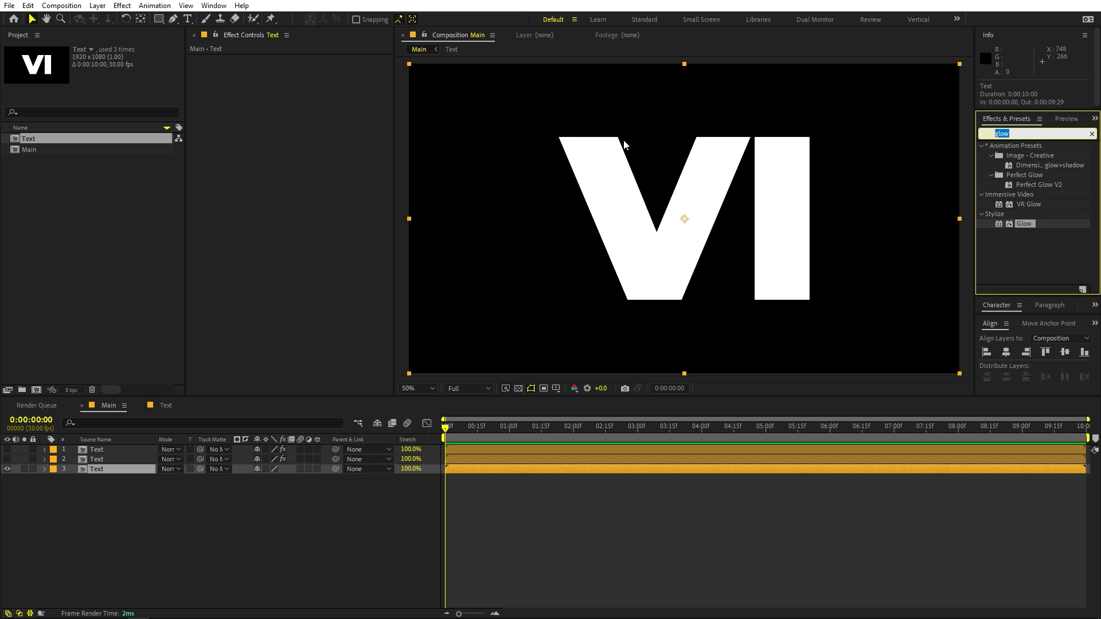
{"action": "type", "text": "grta"}
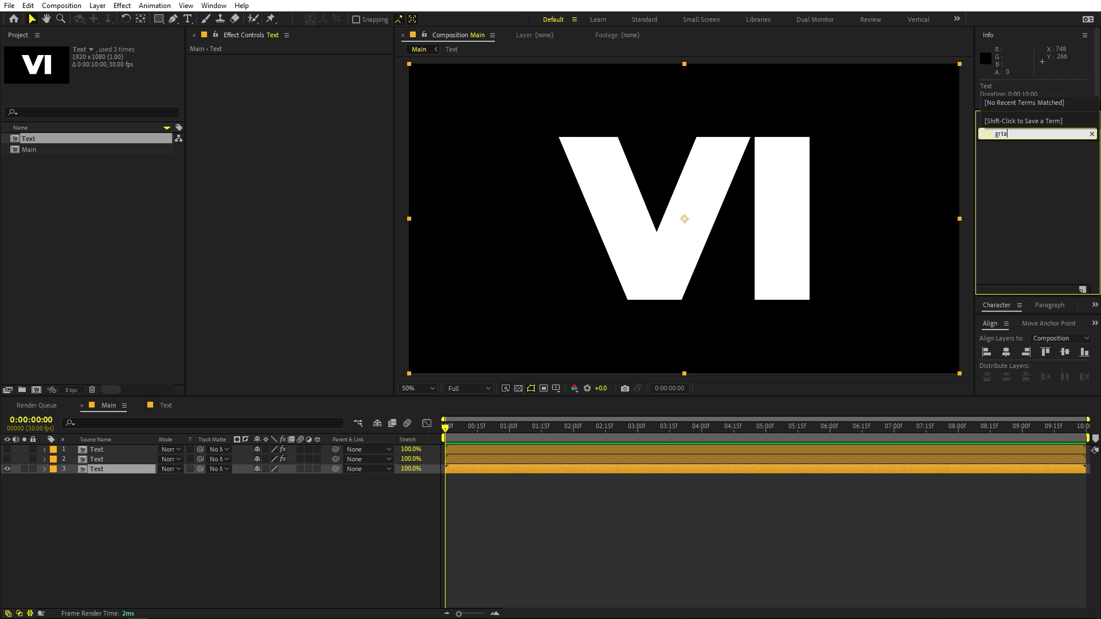
{"action": "key", "text": "BackSpace"}
{"action": "key", "text": "BackSpace"}
{"action": "type", "text": "adie"}
{"action": "left_click_drag", "start_coordinate": [1028, 184], "coordinate": [648, 245]}
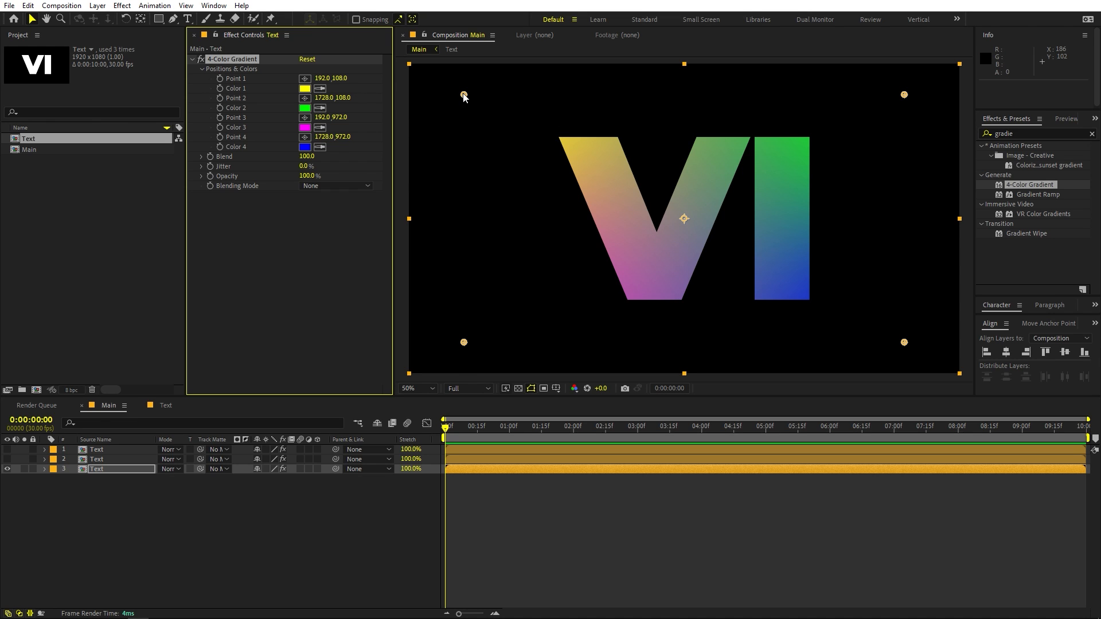
Match the gradient's Color 1 to the magenta of Color 3 and move Point 1 to about 430, 194.
{"action": "left_click", "coordinate": [320, 89]}
{"action": "left_click", "coordinate": [306, 127]}
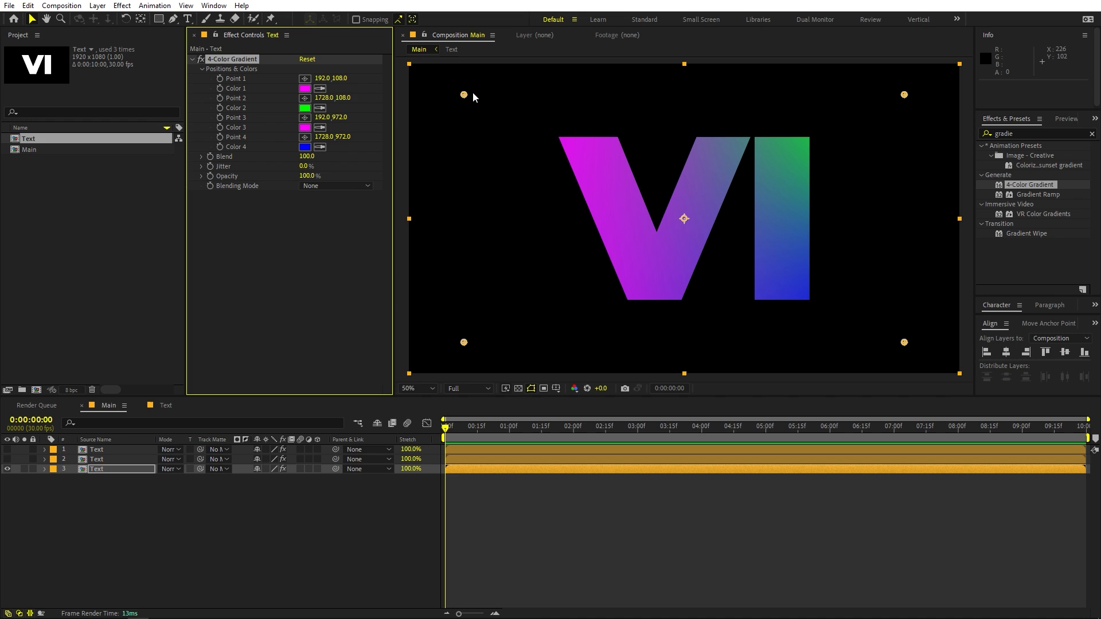
{"action": "left_click_drag", "start_coordinate": [463, 94], "coordinate": [532, 119]}
{"action": "key", "text": "ctrl+z"}
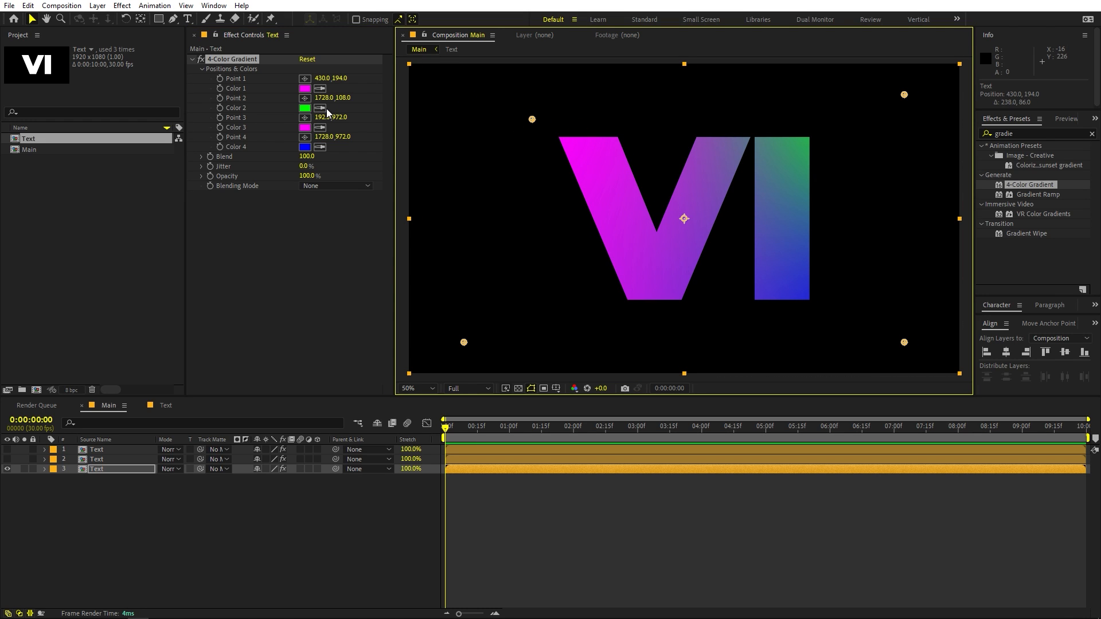
Set Color 2 of the 4-Color Gradient to a light orange-yellow (FFD164).
{"action": "left_click", "coordinate": [304, 108]}
{"action": "left_click_drag", "start_coordinate": [257, 280], "coordinate": [257, 292]}
{"action": "left_click_drag", "start_coordinate": [201, 174], "coordinate": [178, 146]}
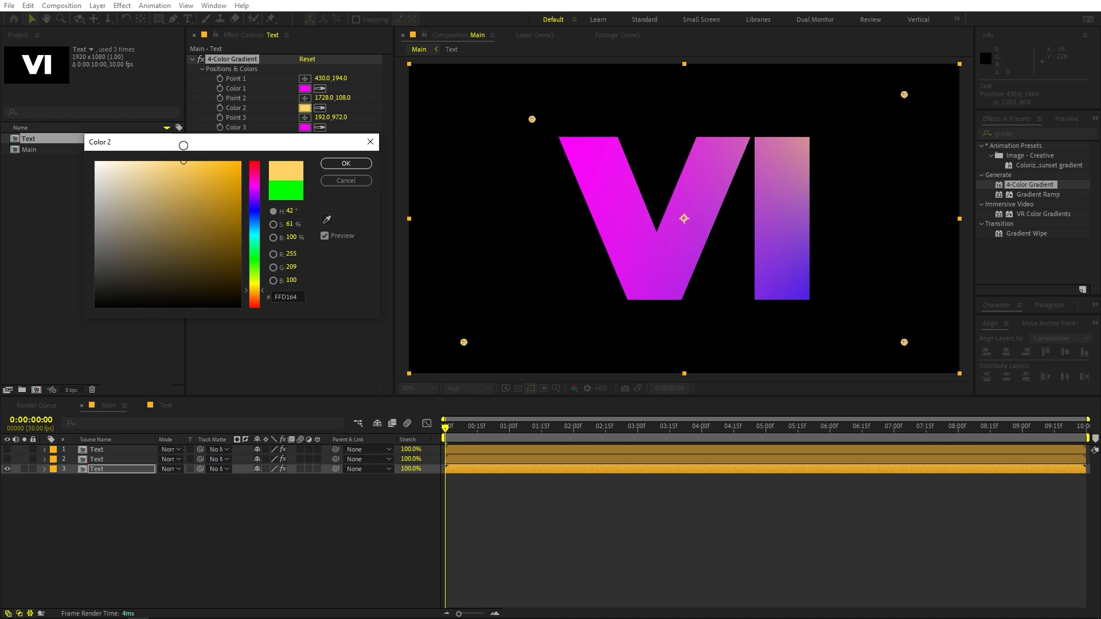
{"action": "left_click", "coordinate": [367, 165]}
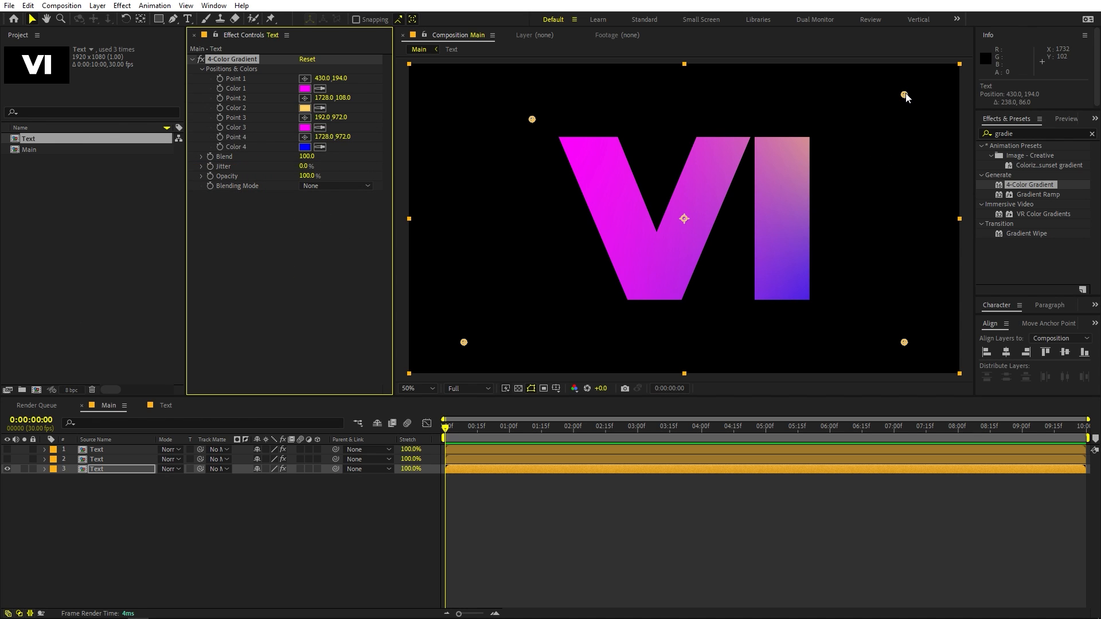
Move gradient Point 2 to about 1388, 132, Point 3 to about 584, 1072 and Point 4 to about 1514, 1068.
{"action": "left_click_drag", "start_coordinate": [905, 97], "coordinate": [806, 102]}
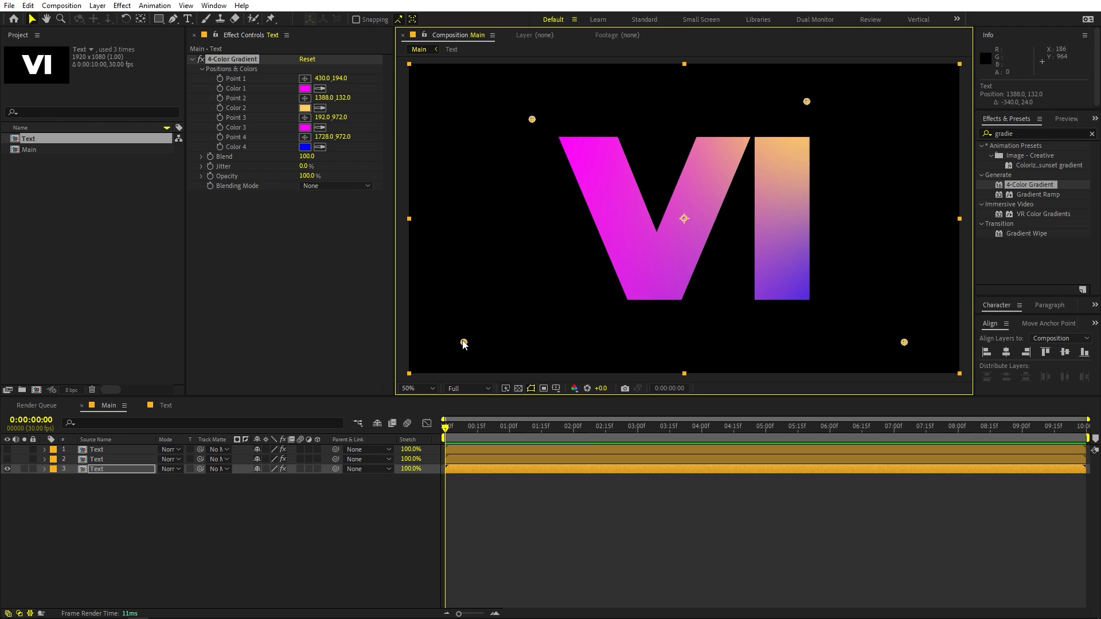
{"action": "left_click_drag", "start_coordinate": [464, 342], "coordinate": [576, 370]}
{"action": "left_click_drag", "start_coordinate": [904, 344], "coordinate": [843, 370]}
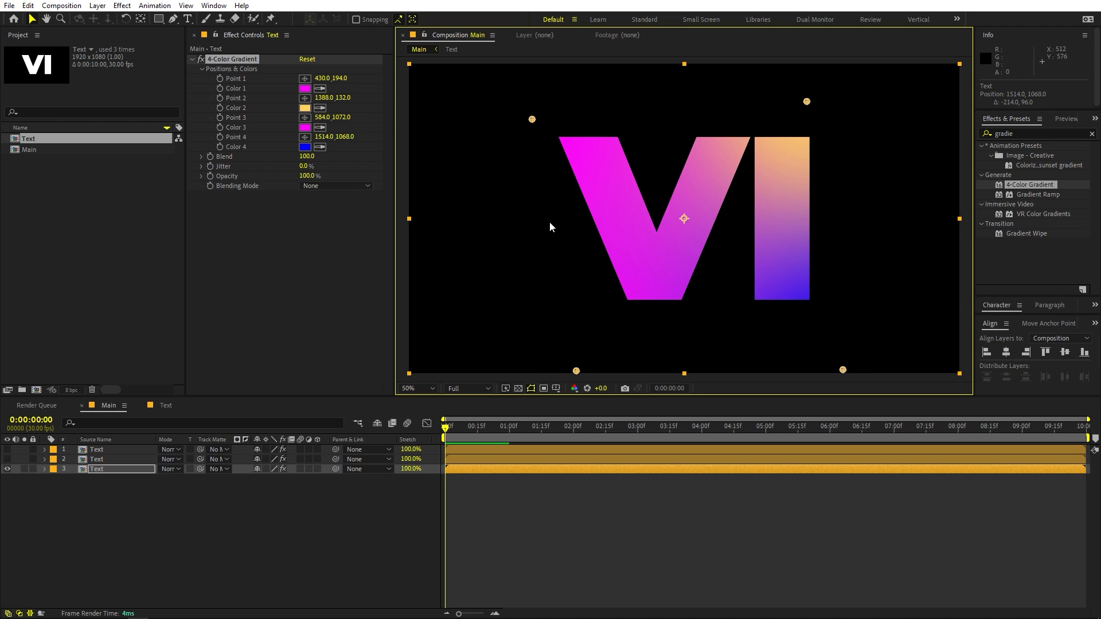
Match gradient Color 4 to Color 1's magenta and Color 3 to Color 2's orange-yellow, and move Point 3 to about 602, 1068.
{"action": "left_click", "coordinate": [321, 147]}
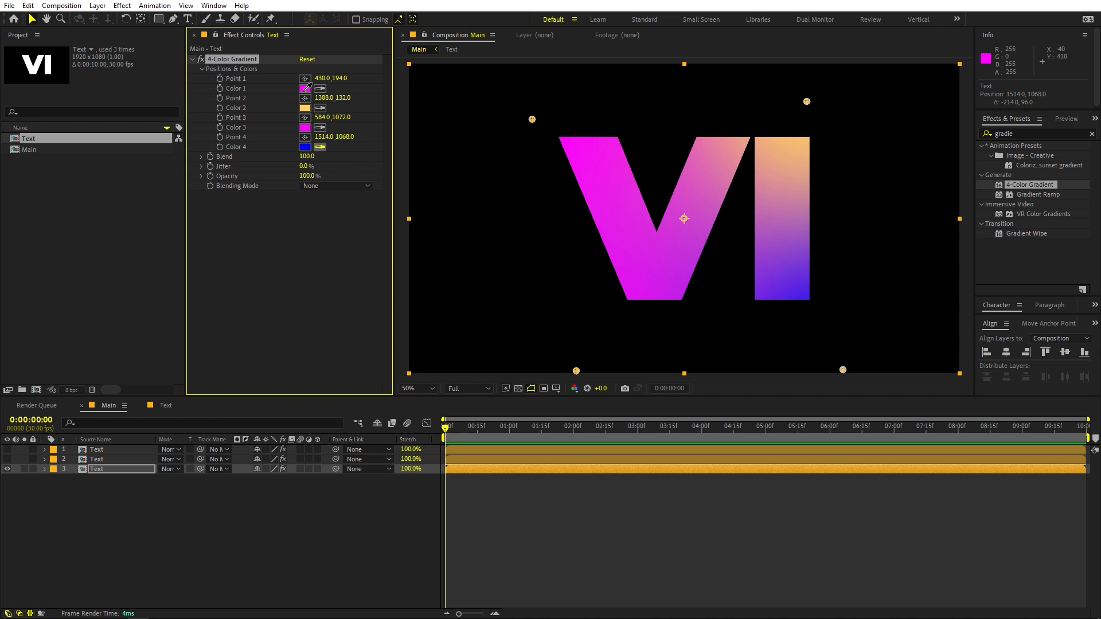
{"action": "left_click", "coordinate": [305, 89]}
{"action": "left_click", "coordinate": [320, 127]}
{"action": "left_click", "coordinate": [304, 108]}
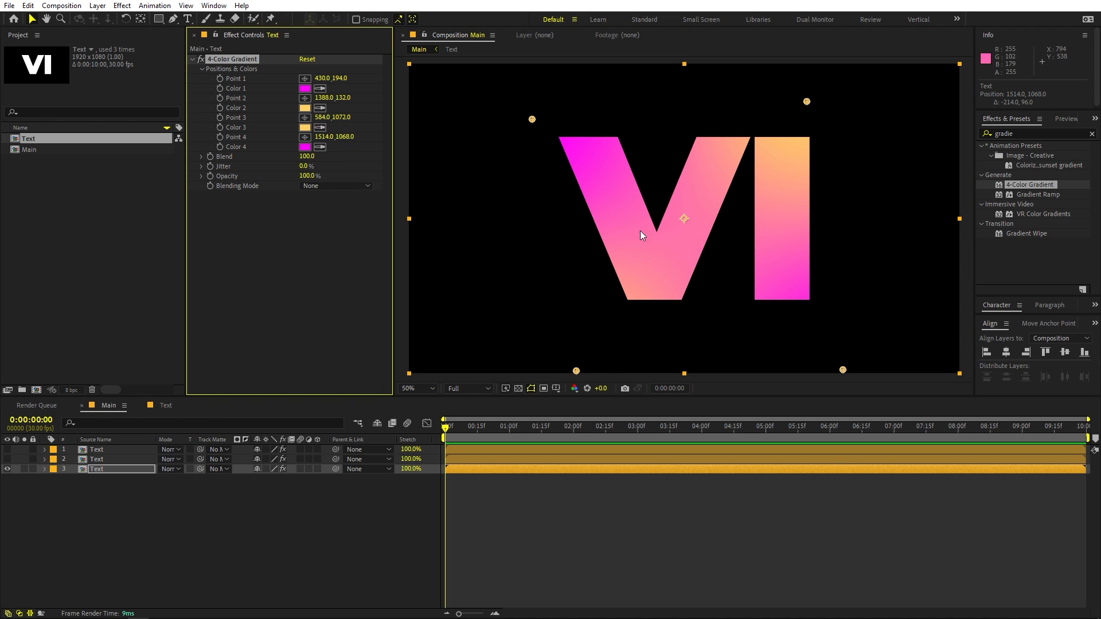
{"action": "left_click_drag", "start_coordinate": [577, 370], "coordinate": [583, 369]}
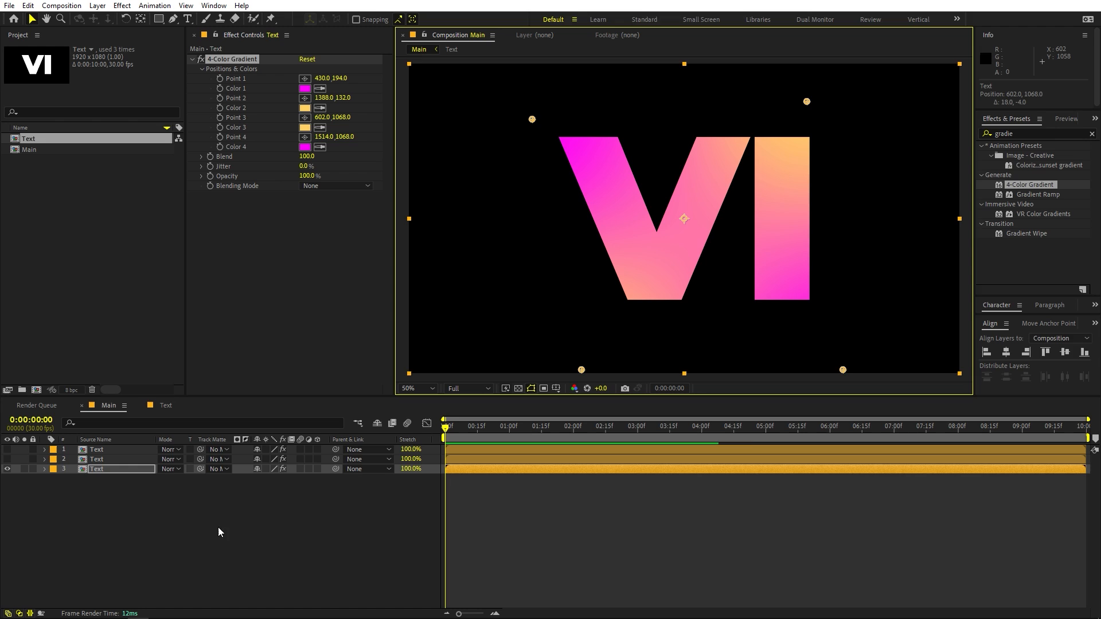
{"action": "left_click", "coordinate": [204, 531]}
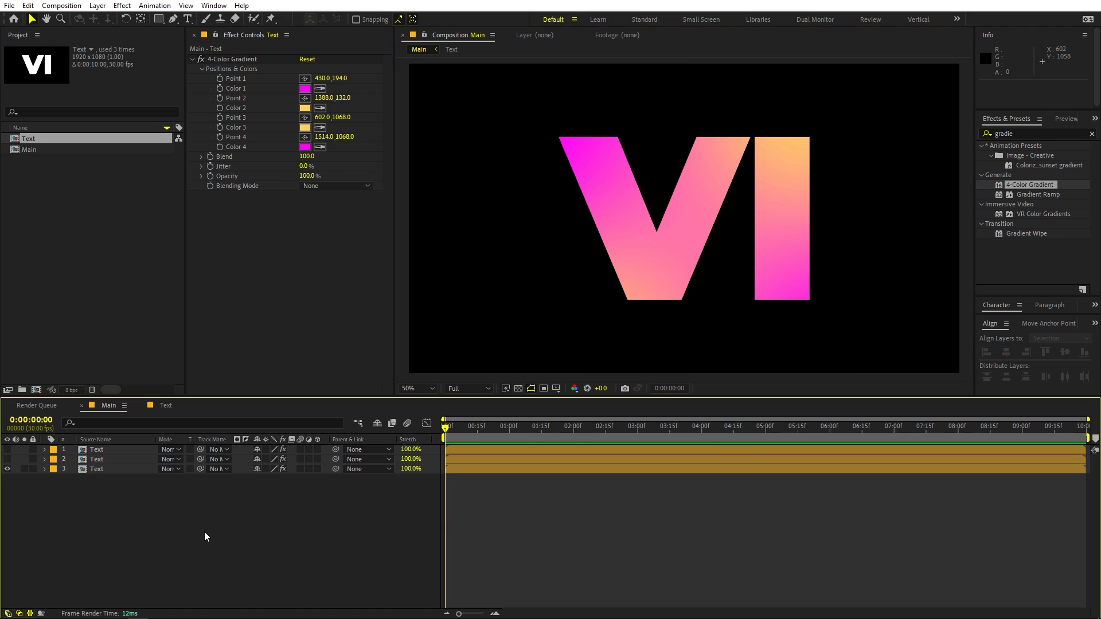
Find the CC Radial Blur effect and apply it to the bottom Text layer below the 4-Color Gradient.
{"action": "double_click", "coordinate": [1033, 137]}
{"action": "type", "text": "cc"}
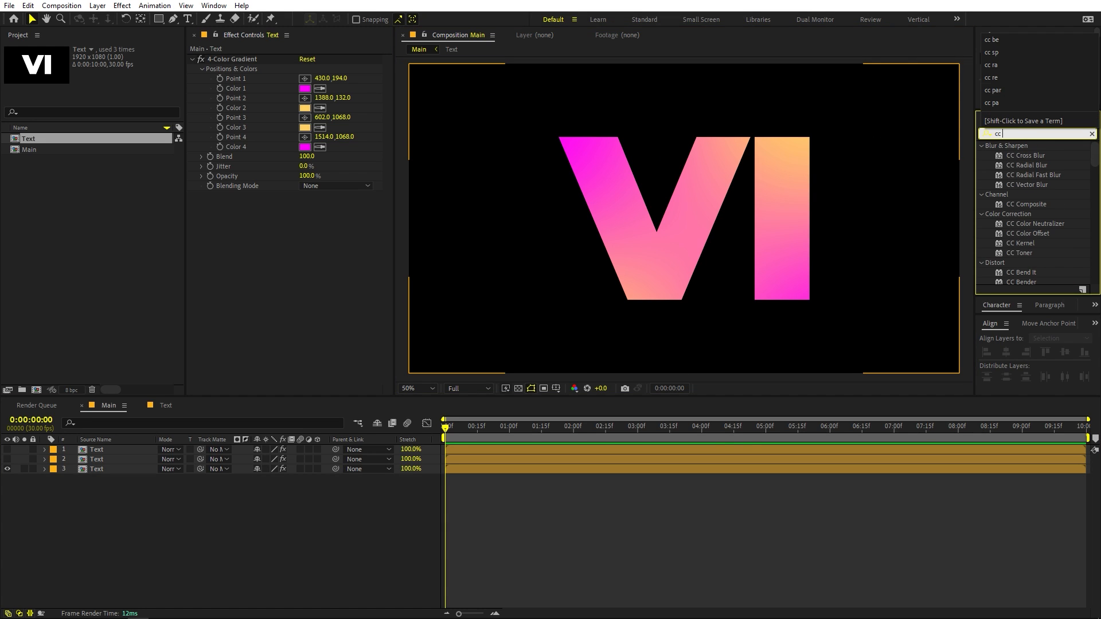
{"action": "type", "text": " radi"}
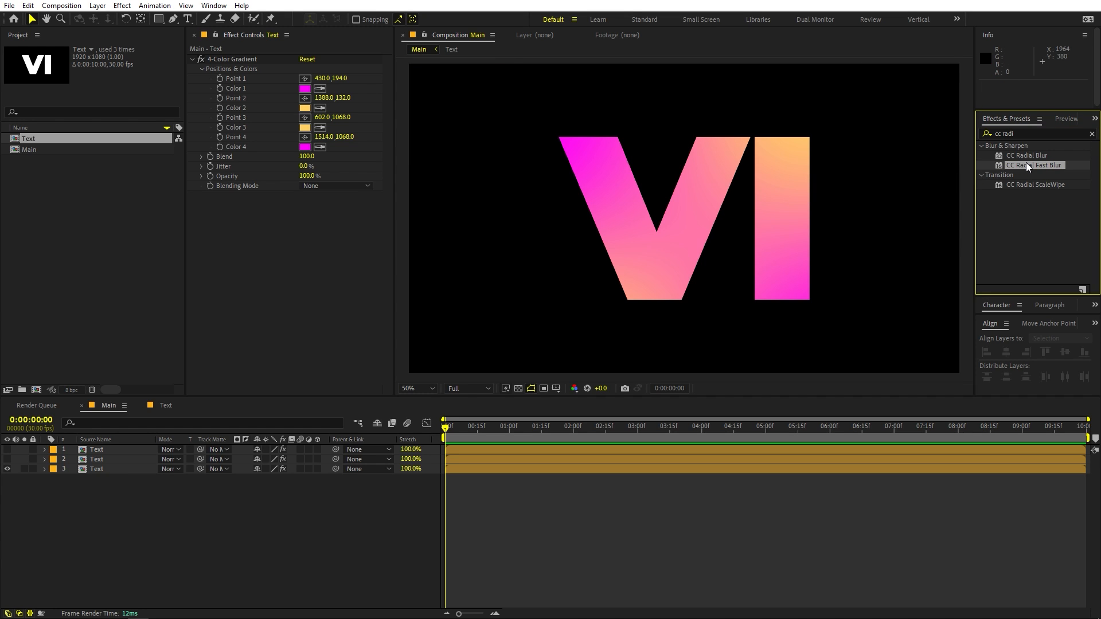
{"action": "left_click_drag", "start_coordinate": [1024, 155], "coordinate": [311, 305]}
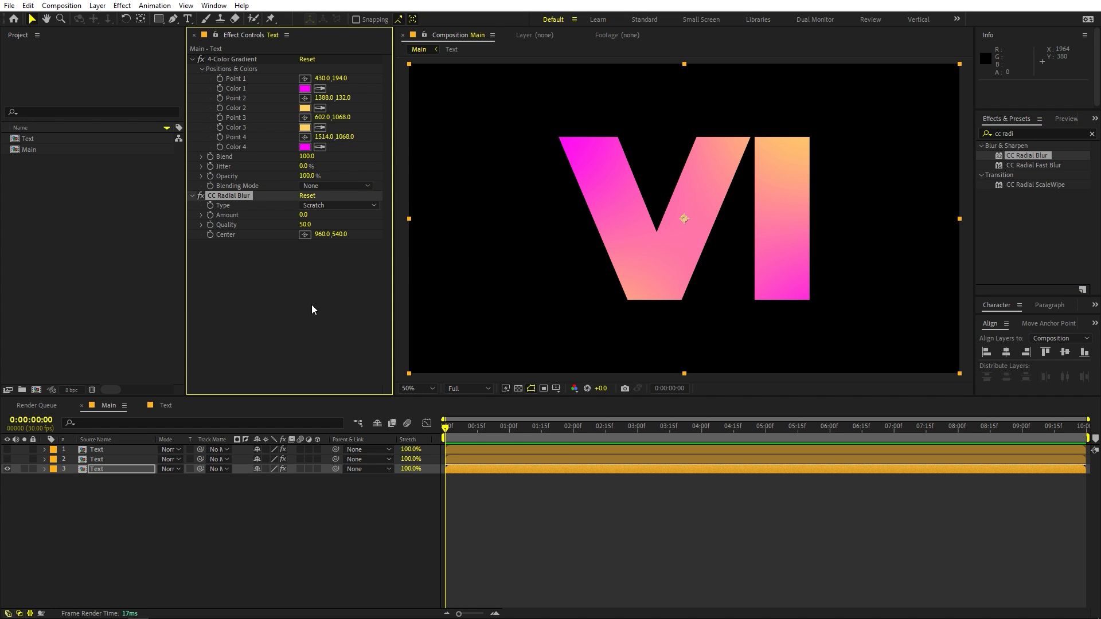
Set the CC Radial Blur type to Fading Zoom and its Amount to 52.
{"action": "left_click", "coordinate": [310, 214]}
{"action": "type", "text": "18"}
{"action": "key", "text": "Return"}
{"action": "left_click", "coordinate": [324, 205]}
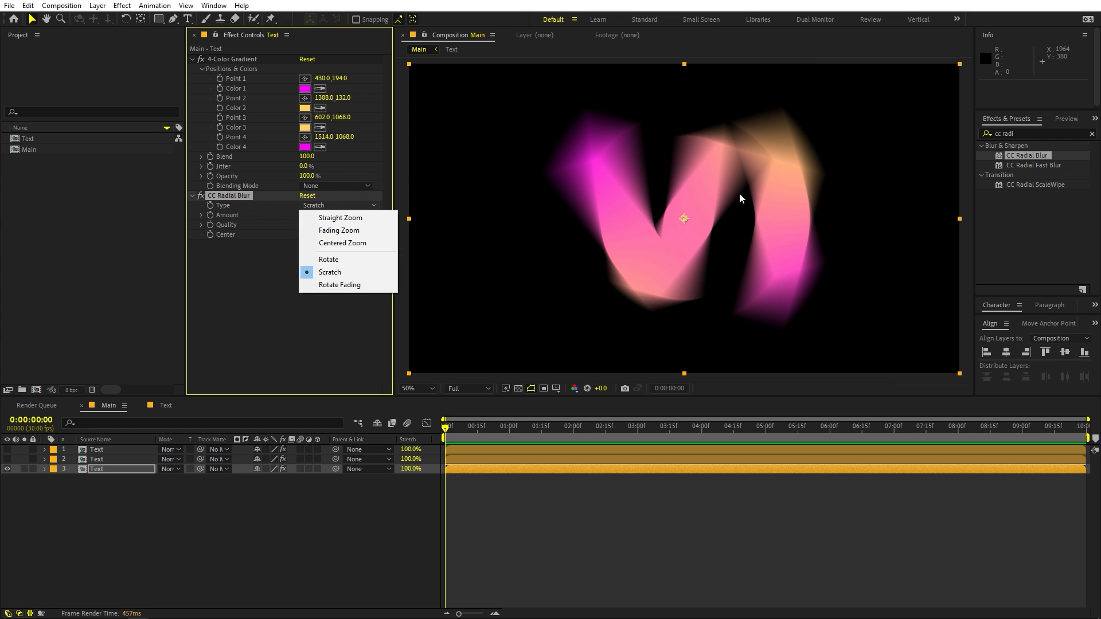
{"action": "left_click", "coordinate": [334, 231]}
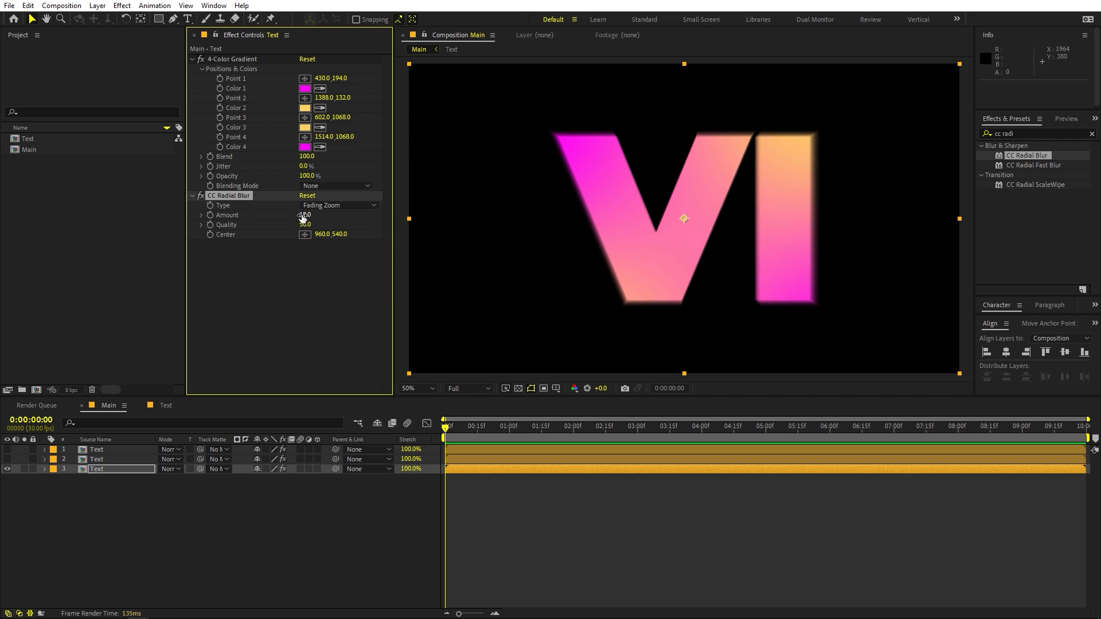
{"action": "left_click_drag", "start_coordinate": [303, 218], "coordinate": [325, 216]}
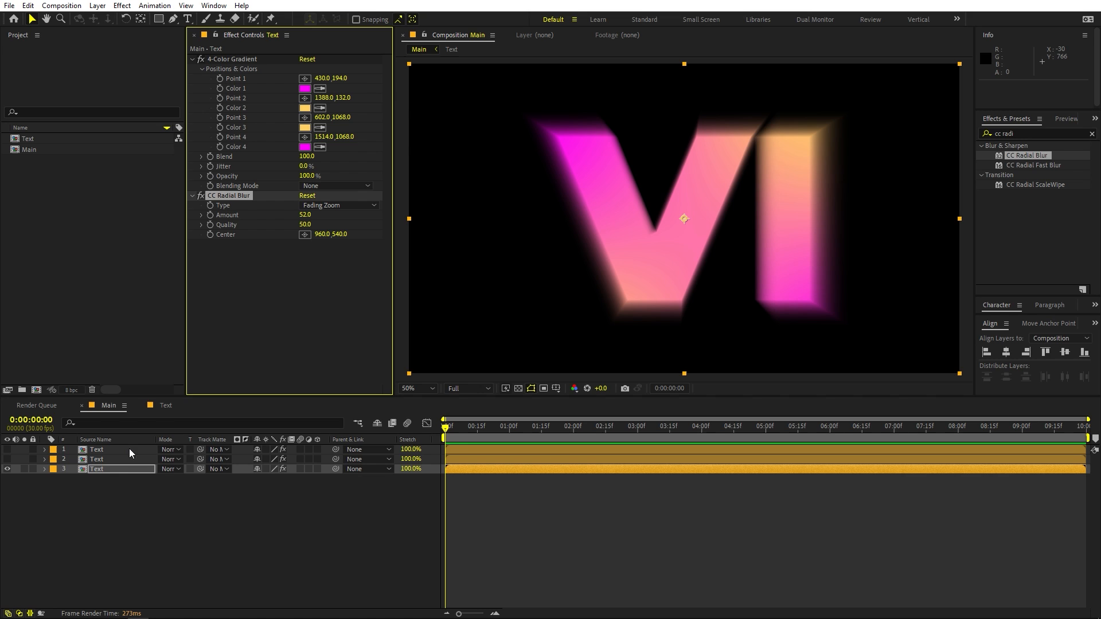
Show the two upper Text layers again and raise the middle layer's Fast Box Blur radius to 7.
{"action": "left_click", "coordinate": [7, 459]}
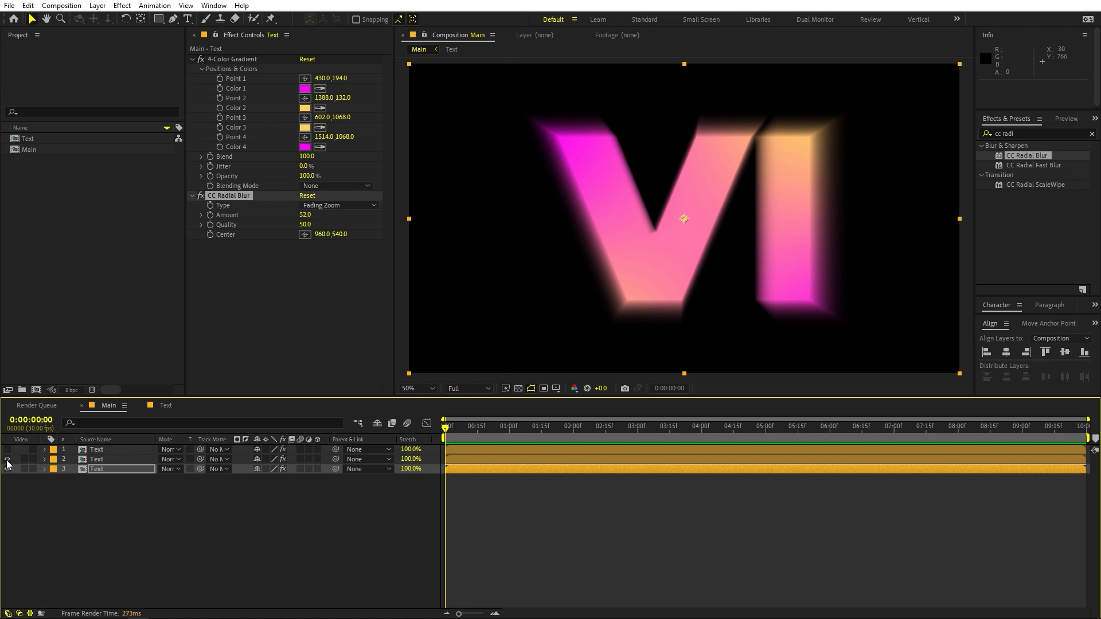
{"action": "left_click", "coordinate": [6, 449]}
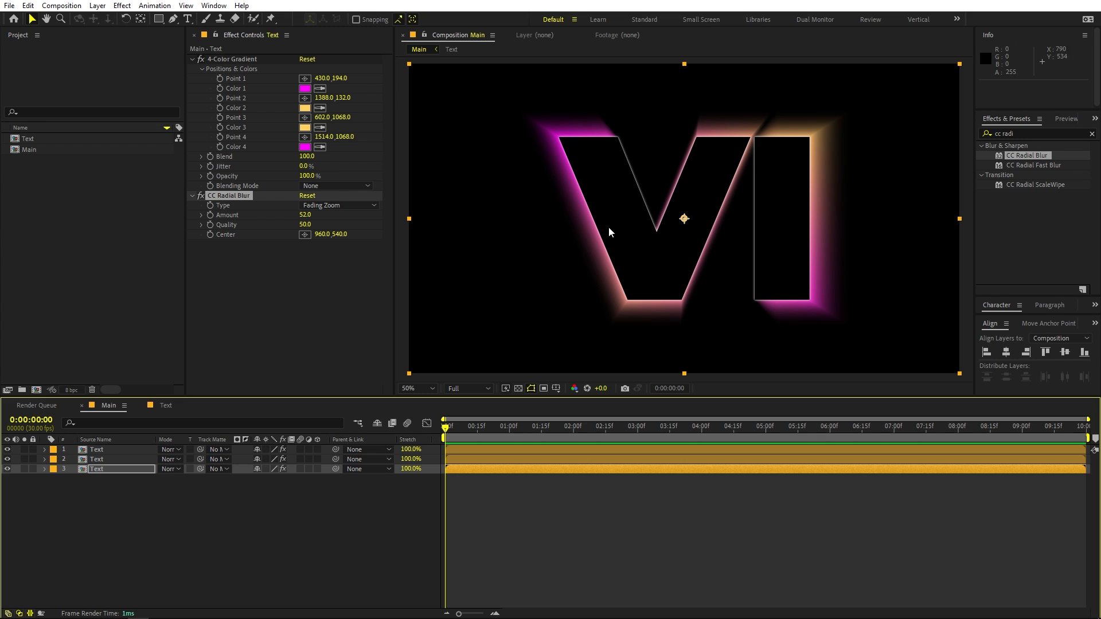
{"action": "left_click", "coordinate": [98, 459]}
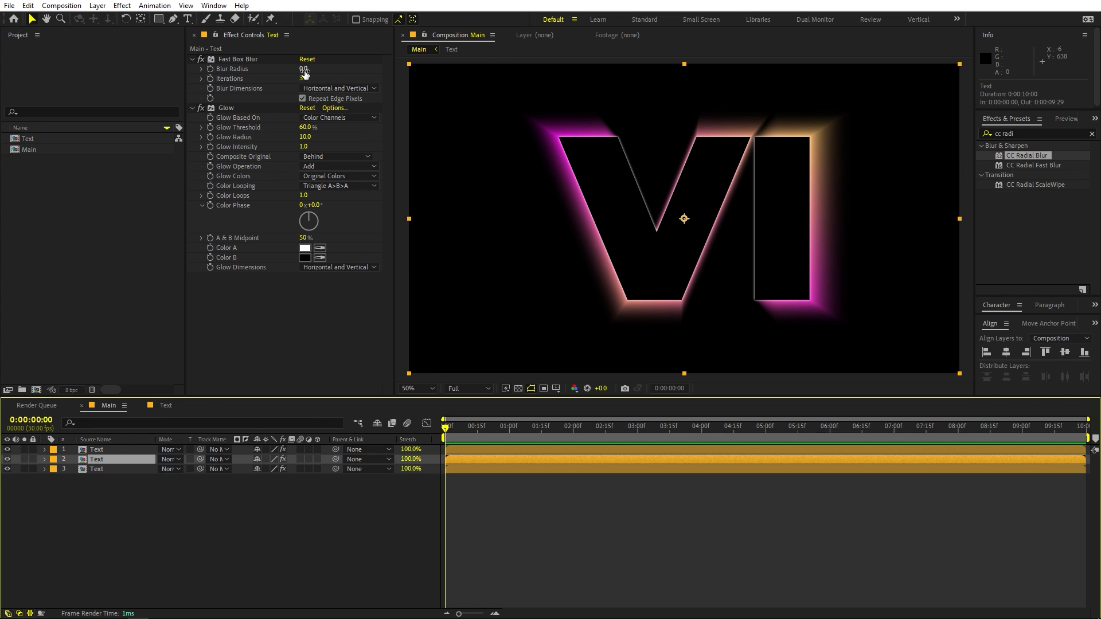
{"action": "left_click_drag", "start_coordinate": [304, 70], "coordinate": [309, 73]}
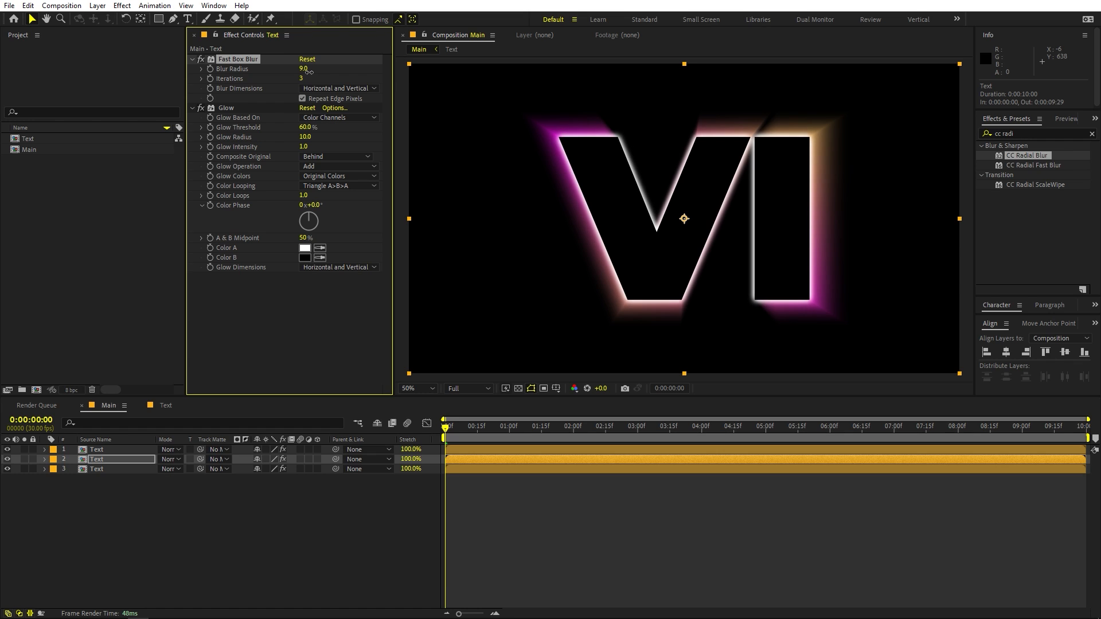
Set the middle layer's Glow Radius to 36 and Glow Intensity to 0.8, and compare the outline with Glow off and on.
{"action": "left_click_drag", "start_coordinate": [303, 147], "coordinate": [335, 138]}
{"action": "scroll", "coordinate": [541, 115], "scroll_direction": "up", "scroll_amount": 1}
{"action": "left_click_drag", "start_coordinate": [541, 116], "coordinate": [645, 264]}
{"action": "scroll", "coordinate": [634, 241], "scroll_direction": "up", "scroll_amount": 1}
{"action": "left_click_drag", "start_coordinate": [305, 137], "coordinate": [295, 134]}
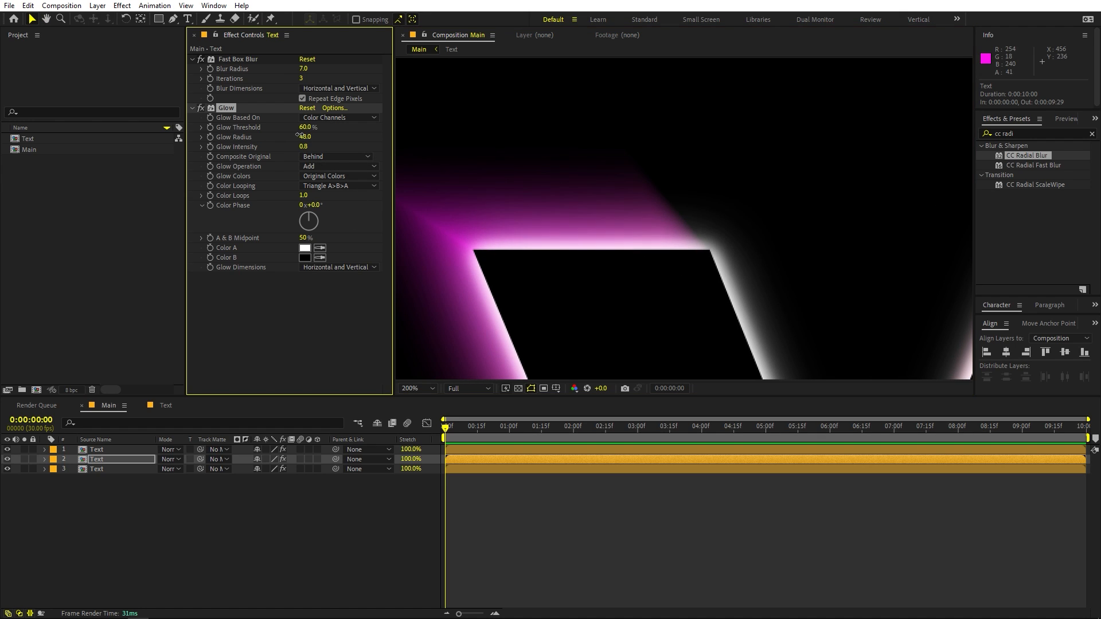
{"action": "left_click", "coordinate": [200, 108]}
{"action": "left_click", "coordinate": [200, 108]}
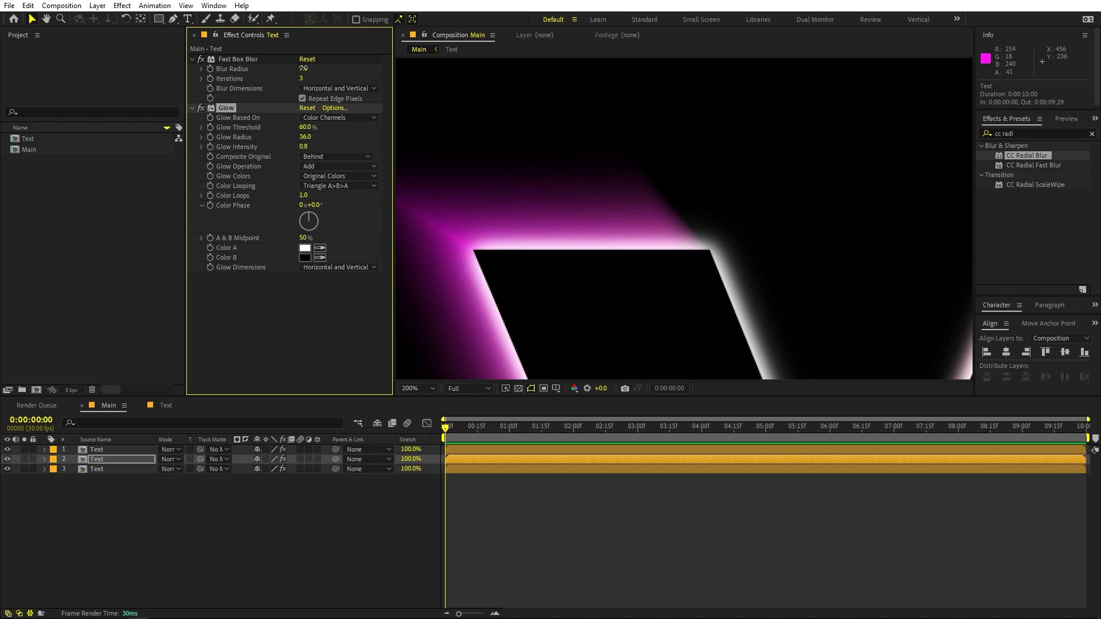
Reduce the middle Text layer's Fast Box Blur radius to 5.2.
{"action": "mouse_move", "coordinate": [304, 68]}
{"action": "left_mouse_down"}
{"action": "mouse_move", "coordinate": [281, 70]}
{"action": "mouse_move", "coordinate": [294, 71]}
{"action": "left_mouse_up"}
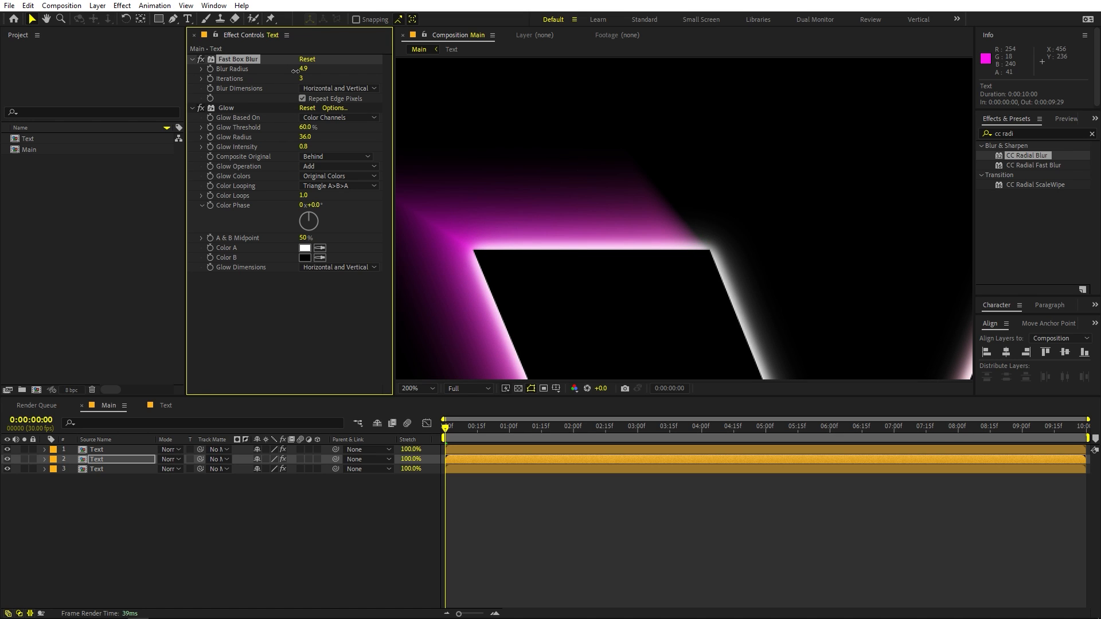
{"action": "scroll", "coordinate": [811, 227], "scroll_direction": "down", "scroll_amount": 2}
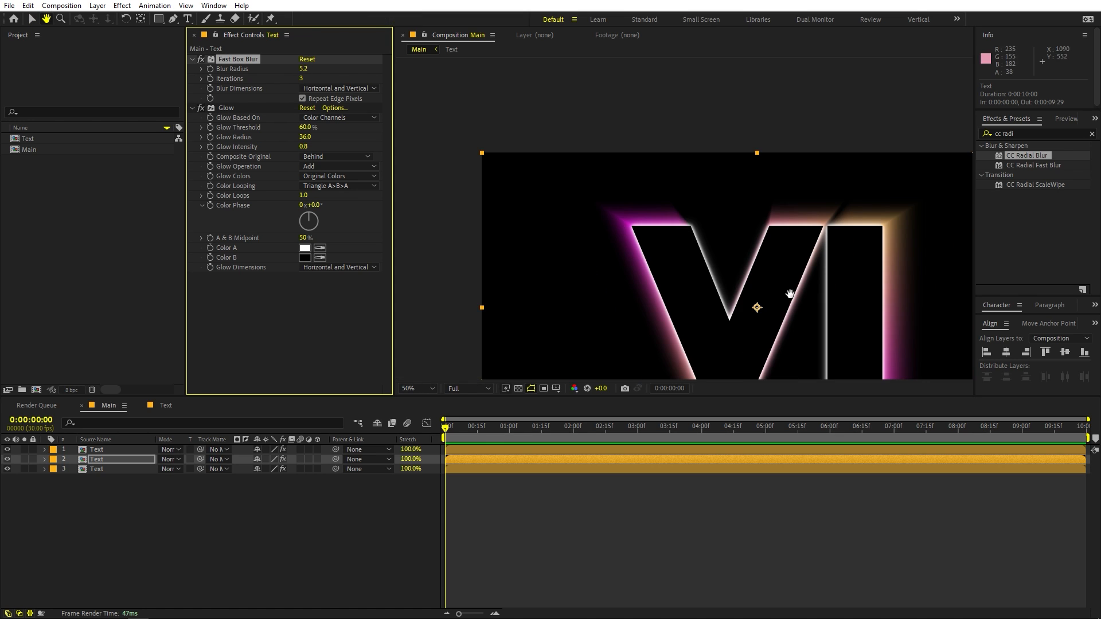
{"action": "left_click_drag", "start_coordinate": [826, 344], "coordinate": [775, 301]}
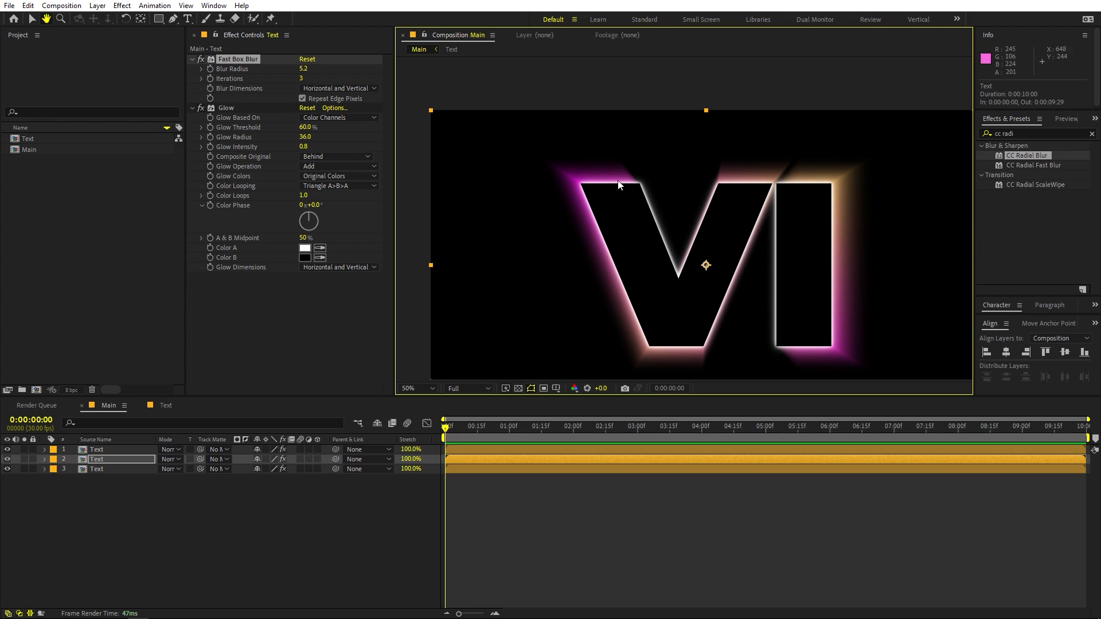
{"action": "key", "text": "v"}
Duplicate the bottom Text layer and turn off CC Radial Blur on the upper copy.
{"action": "left_click", "coordinate": [106, 469]}
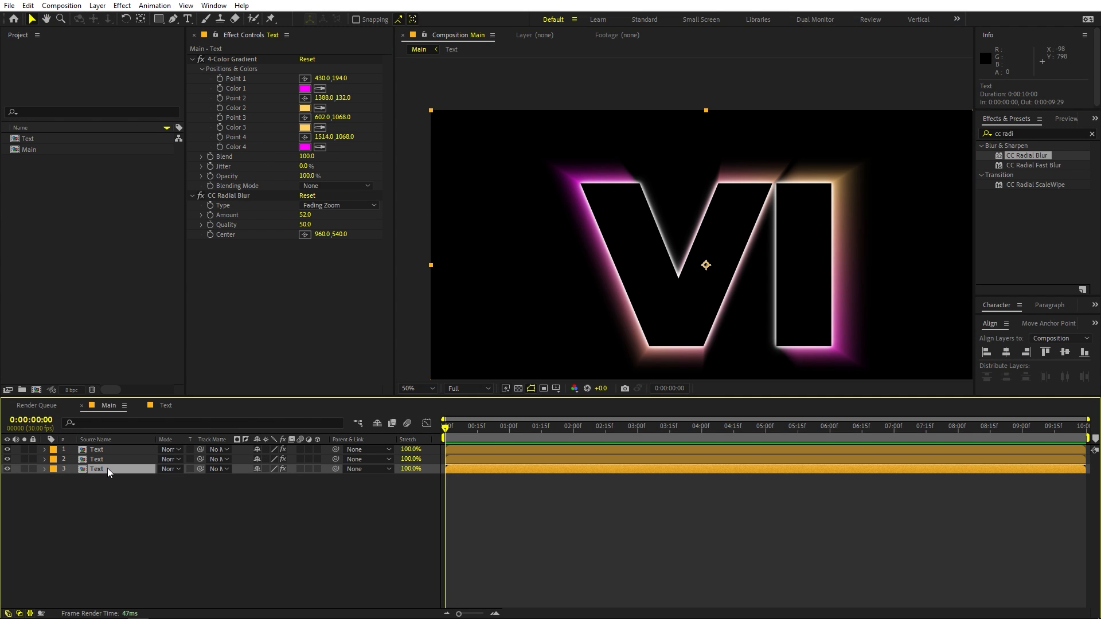
{"action": "key", "text": "ctrl+d"}
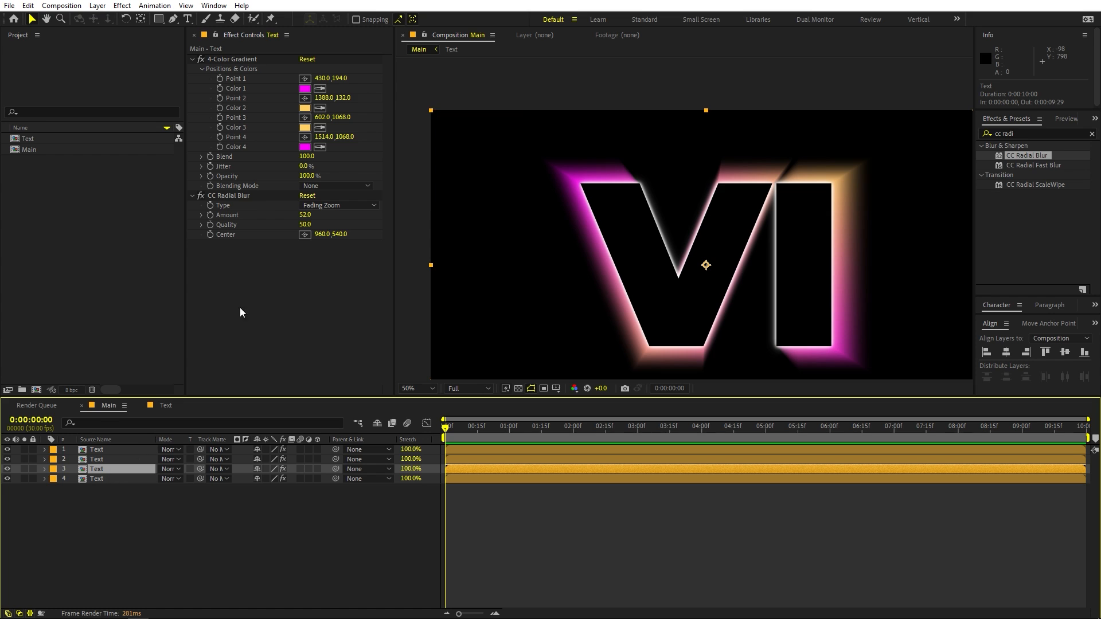
{"action": "left_click", "coordinate": [200, 196]}
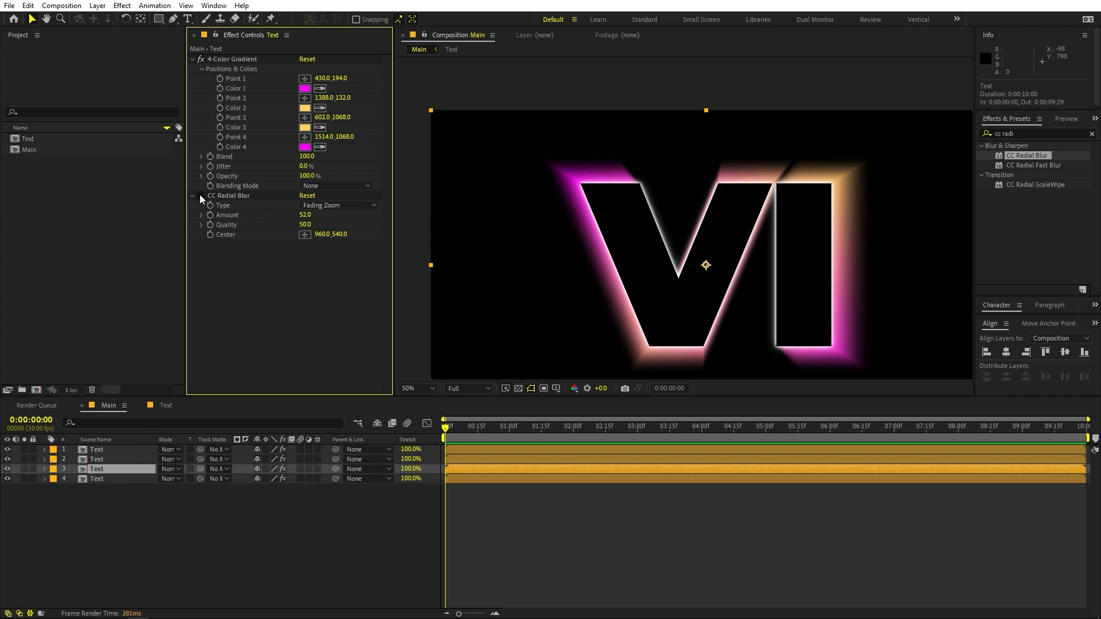
Apply Fast Box Blur to the duplicated Text layer with a Blur Radius of 38.
{"action": "left_click", "coordinate": [1034, 134]}
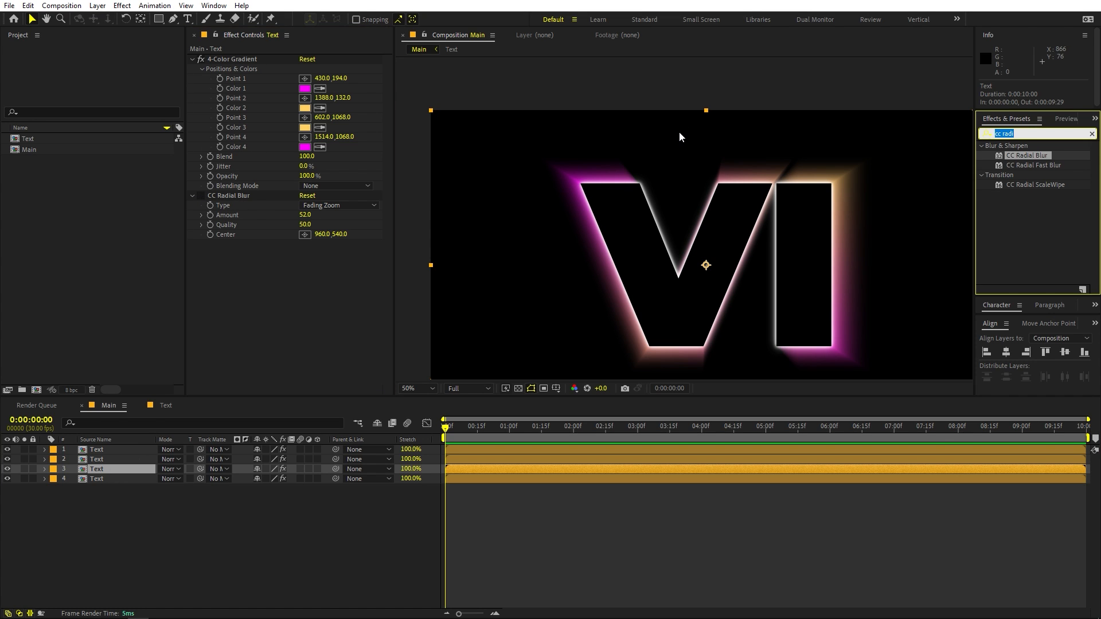
{"action": "type", "text": "fast"}
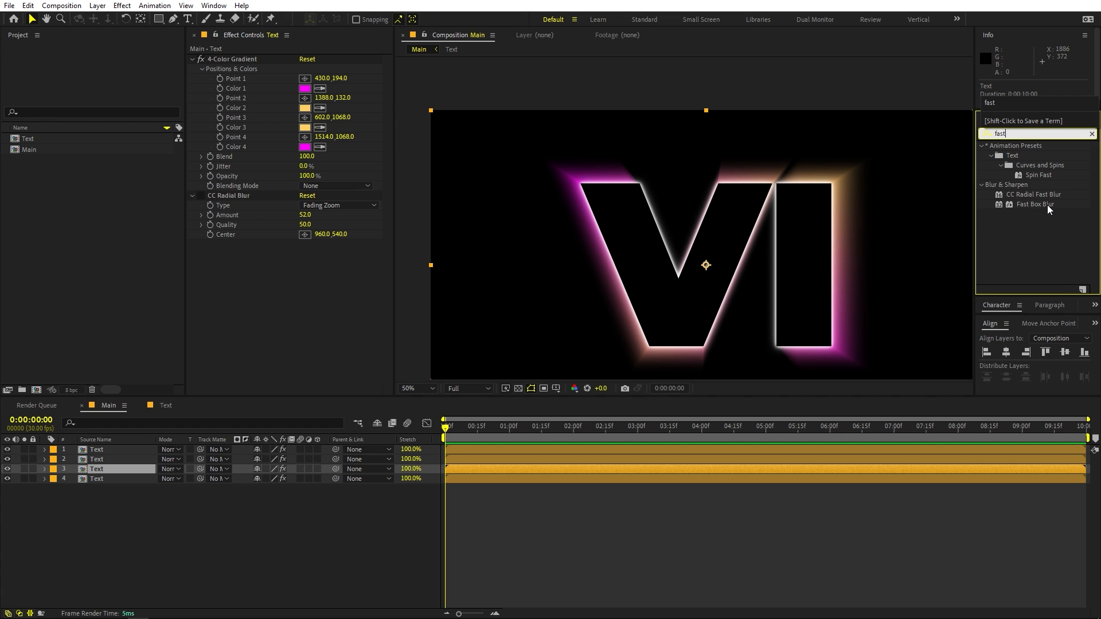
{"action": "left_click_drag", "start_coordinate": [1047, 205], "coordinate": [335, 254]}
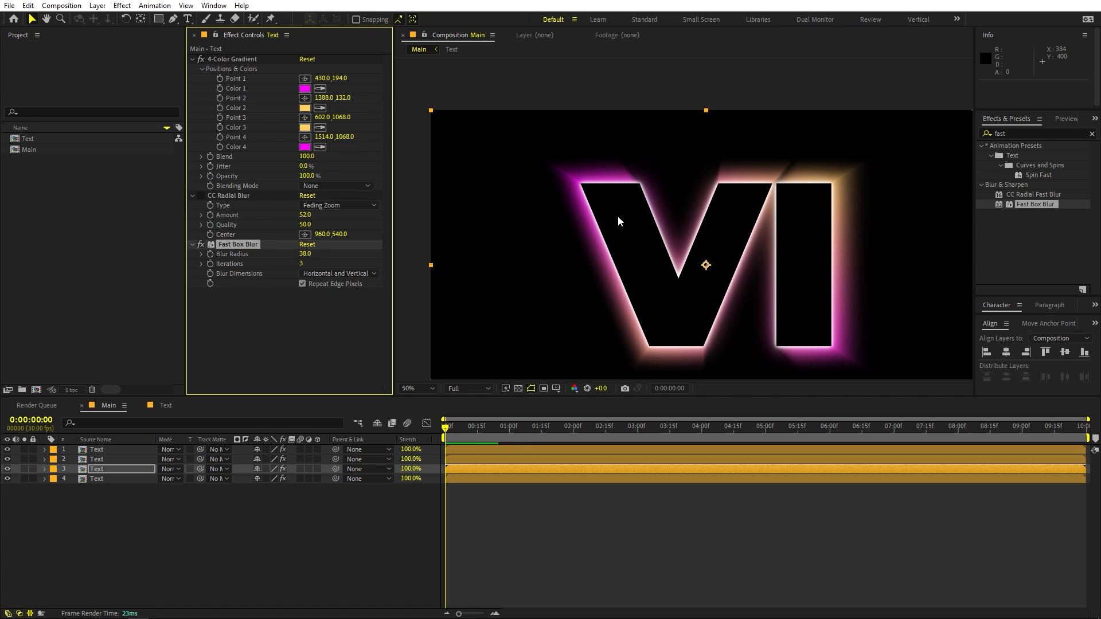
{"action": "scroll", "coordinate": [719, 203], "scroll_direction": "up", "scroll_amount": 2}
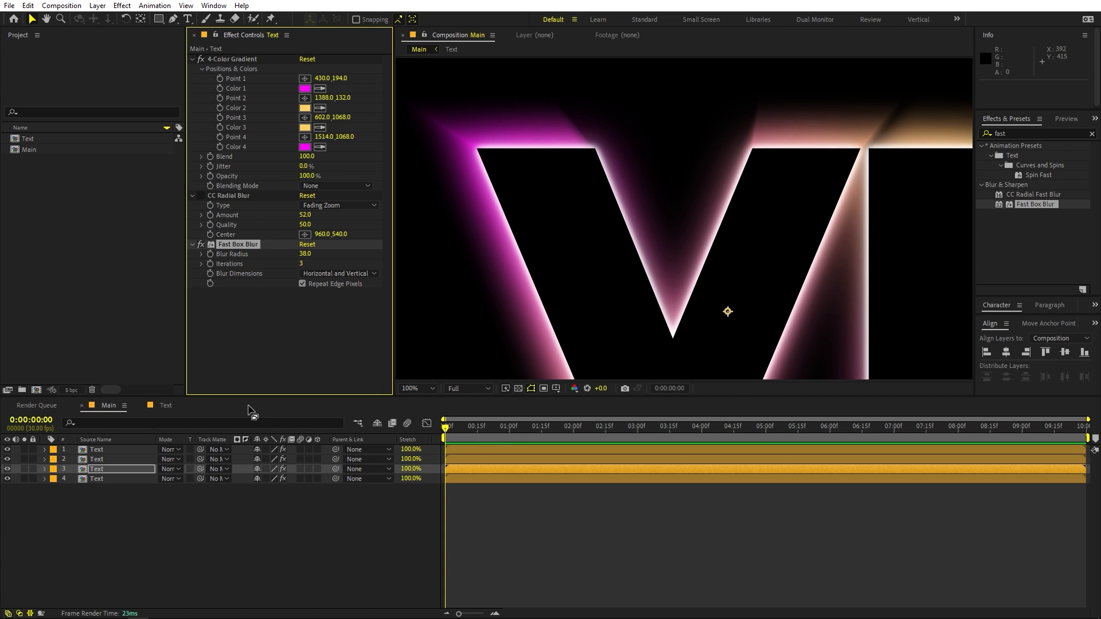
Reduce the CC Radial Blur Amount on the bottom Text layer to 35.
{"action": "left_click", "coordinate": [104, 479]}
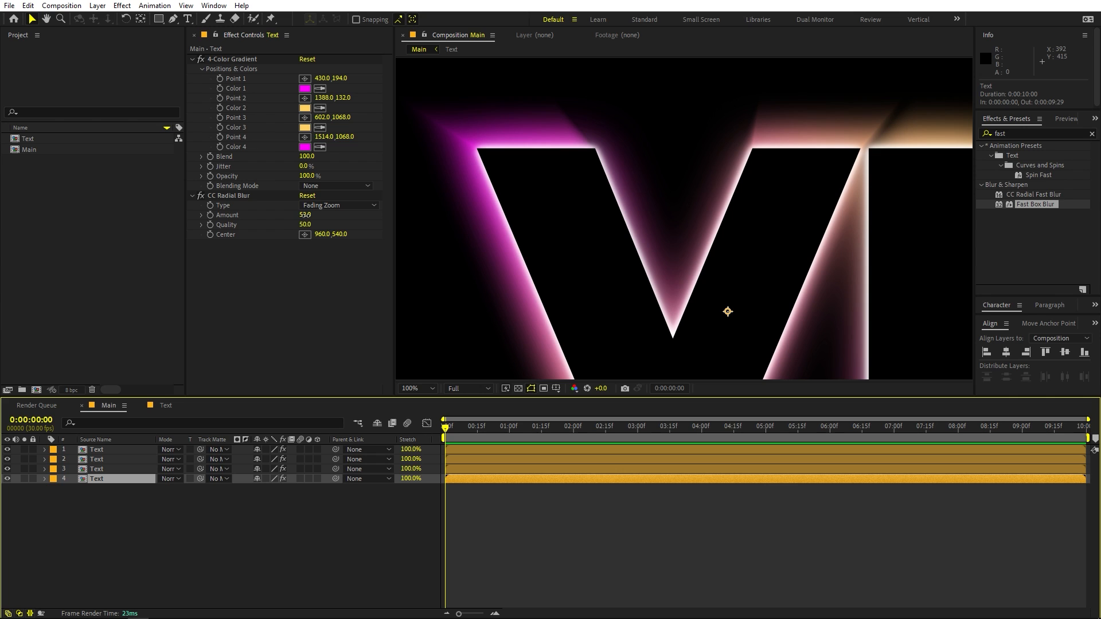
{"action": "mouse_move", "coordinate": [304, 214]}
{"action": "left_mouse_down"}
{"action": "mouse_move", "coordinate": [286, 216]}
{"action": "mouse_move", "coordinate": [296, 217]}
{"action": "left_mouse_up"}
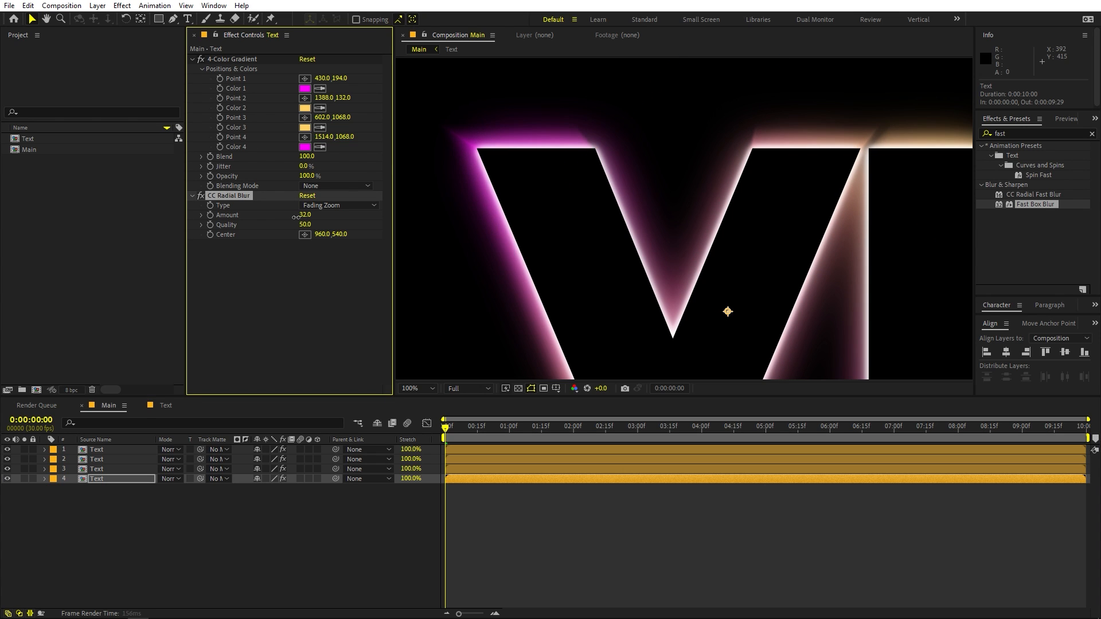
{"action": "key", "text": "comma"}
{"action": "key", "text": "comma"}
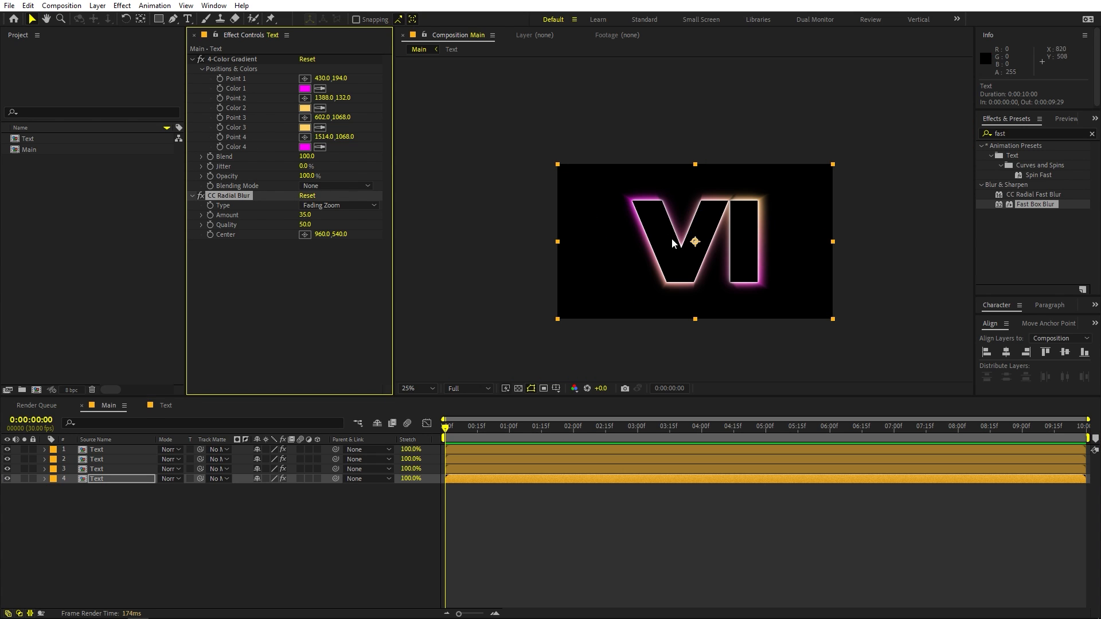
{"action": "left_click", "coordinate": [424, 391]}
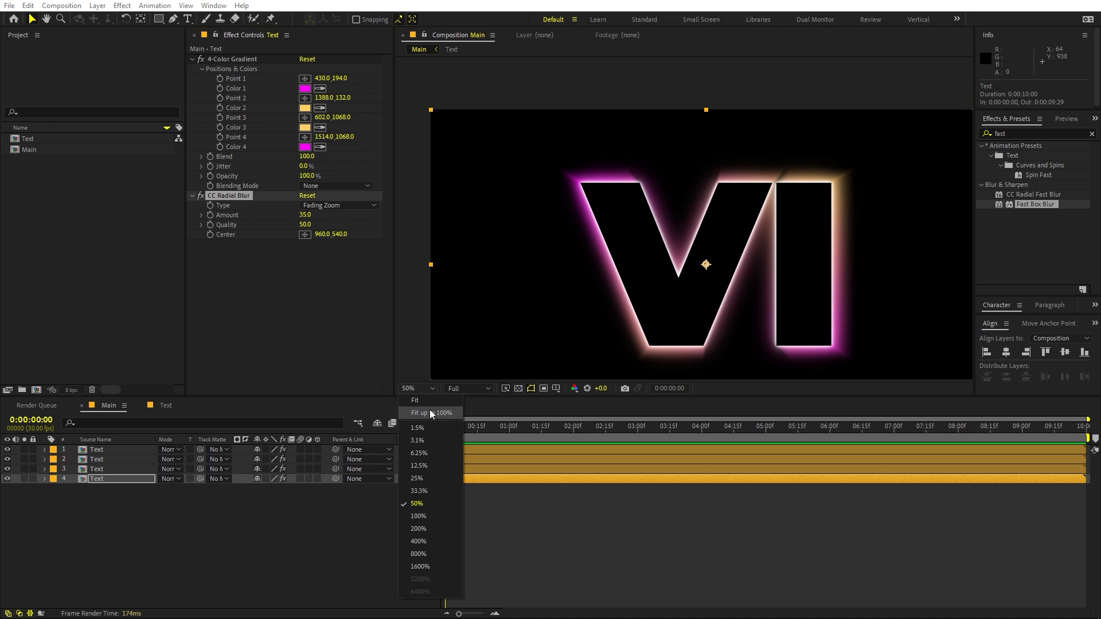
{"action": "left_click", "coordinate": [427, 448]}
{"action": "left_click", "coordinate": [112, 491]}
{"action": "left_click", "coordinate": [109, 477]}
{"action": "key", "text": "t"}
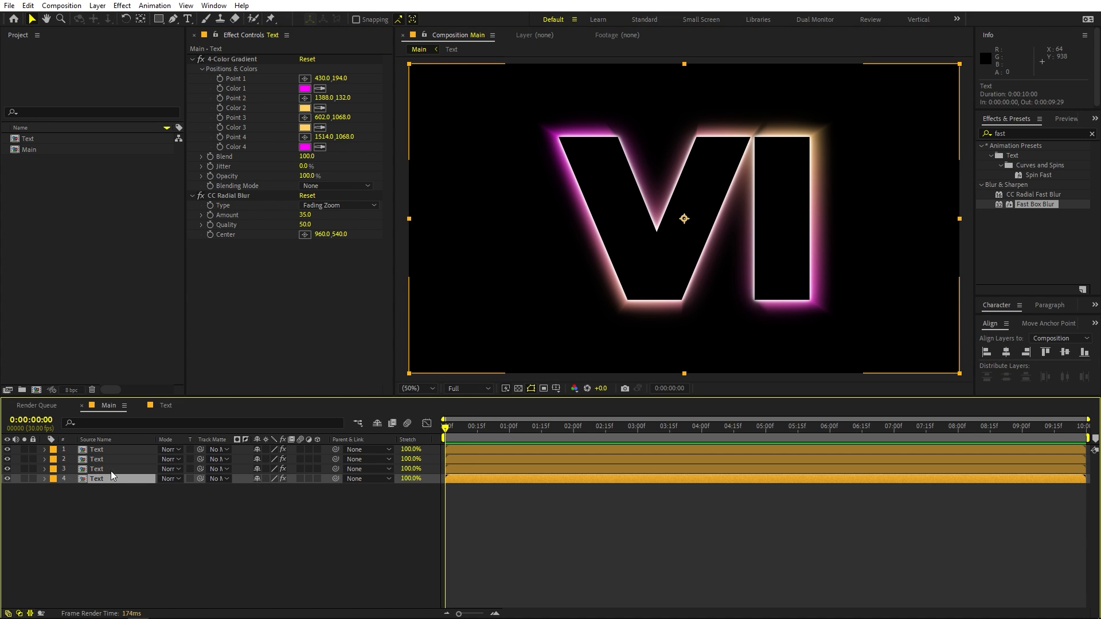
{"action": "mouse_move", "coordinate": [262, 492]}
{"action": "left_mouse_down"}
{"action": "mouse_move", "coordinate": [198, 492]}
{"action": "mouse_move", "coordinate": [242, 491]}
{"action": "left_mouse_up"}
{"action": "left_click", "coordinate": [51, 483]}
{"action": "left_click", "coordinate": [45, 479]}
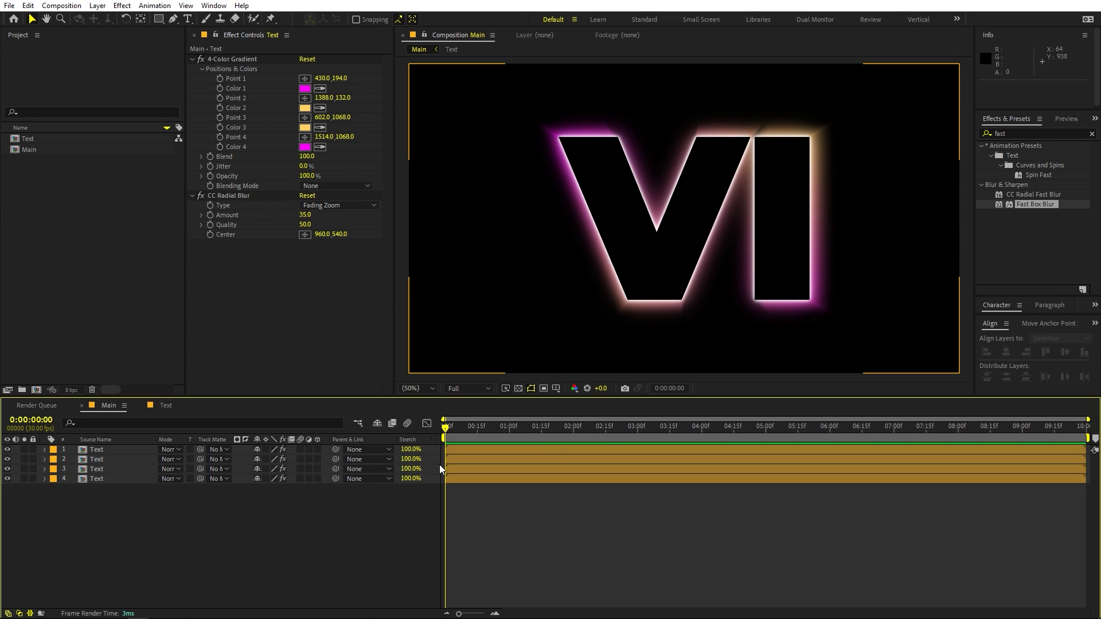
Apply the Linear Wipe transition effect to the second Text layer and solo that layer.
{"action": "left_click", "coordinate": [1016, 133]}
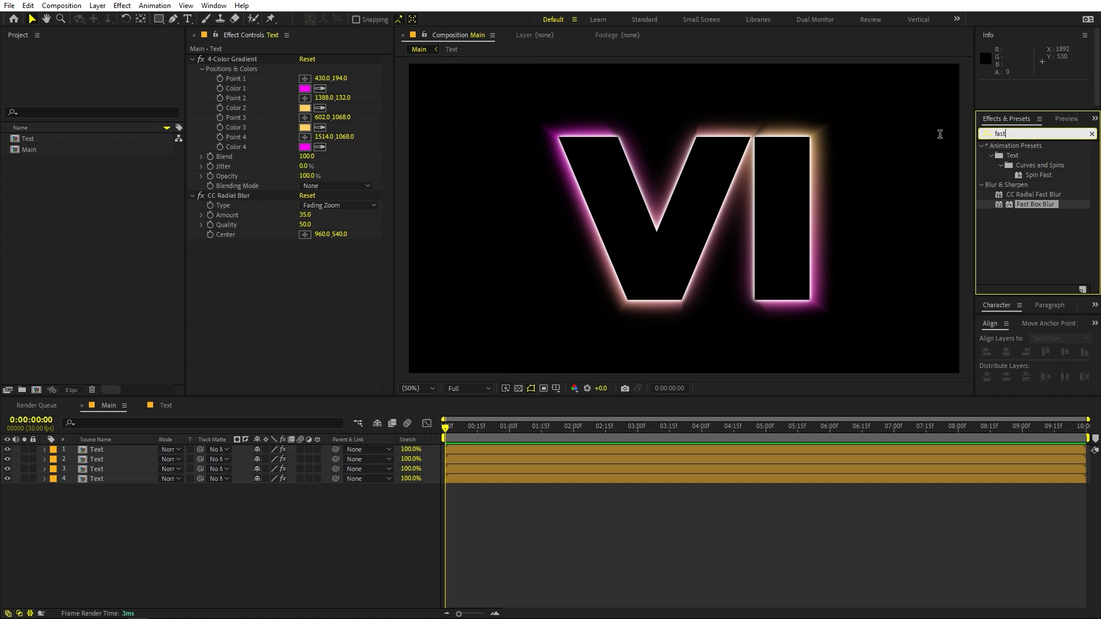
{"action": "type", "text": "linear w"}
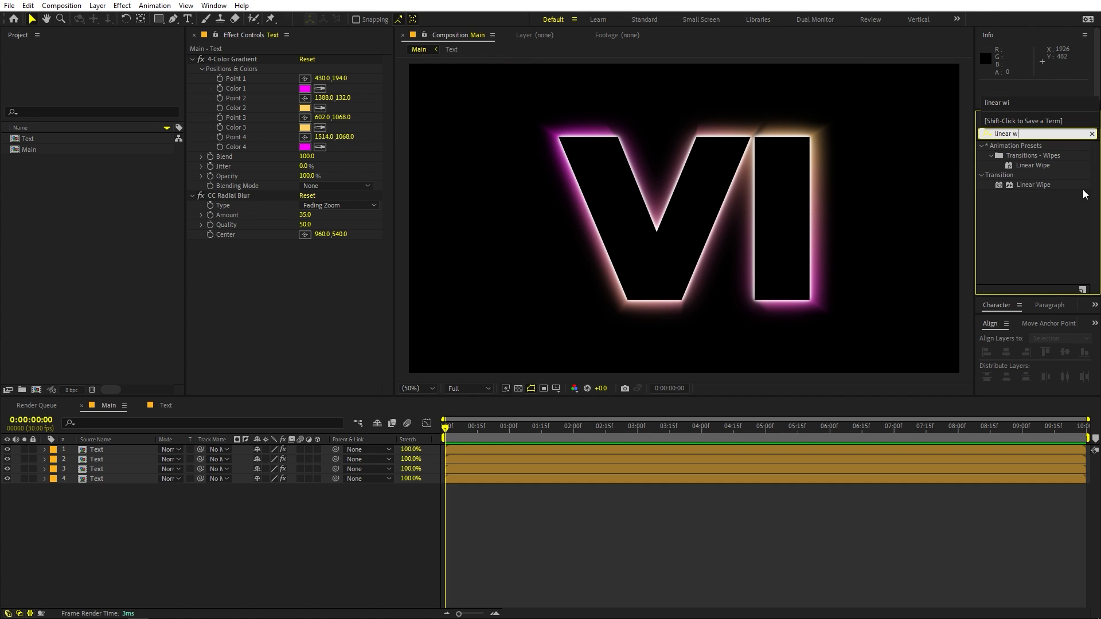
{"action": "left_click_drag", "start_coordinate": [1033, 184], "coordinate": [118, 463]}
{"action": "left_click", "coordinate": [118, 458]}
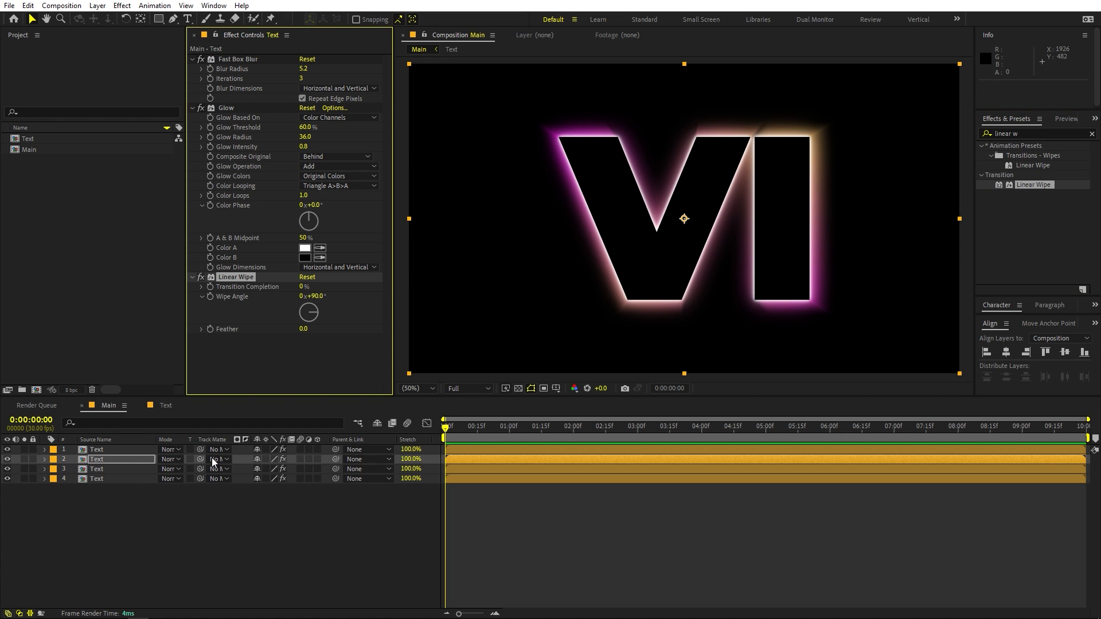
{"action": "left_click", "coordinate": [24, 458]}
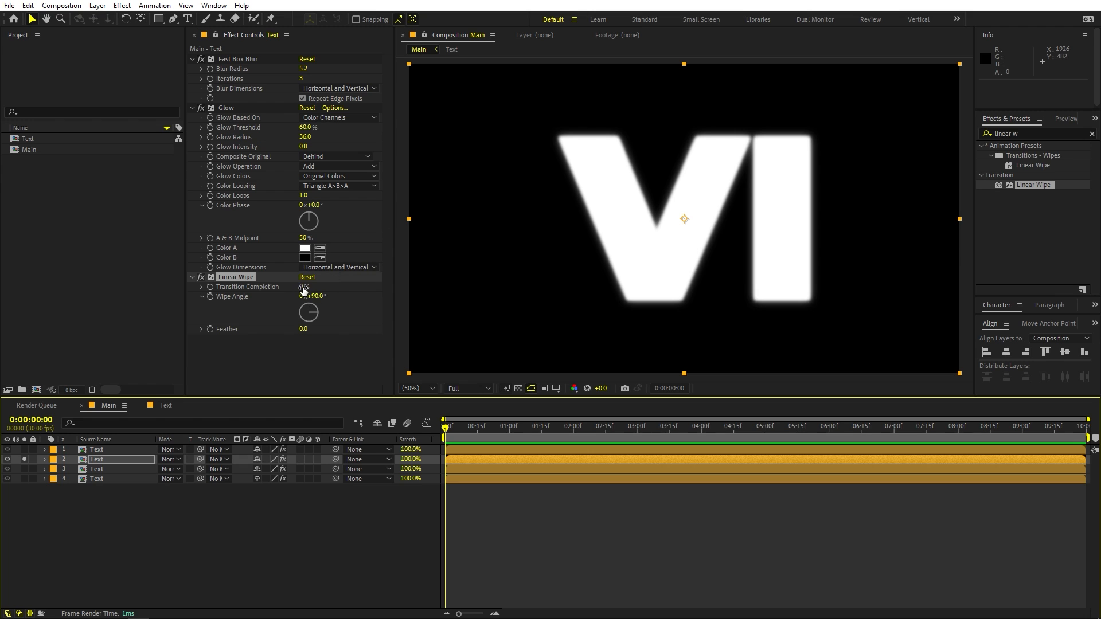
Raise the second Text layer's Linear Wipe Transition Completion to 44% and set its Wipe Angle to 0°.
{"action": "left_click_drag", "start_coordinate": [304, 291], "coordinate": [328, 291]}
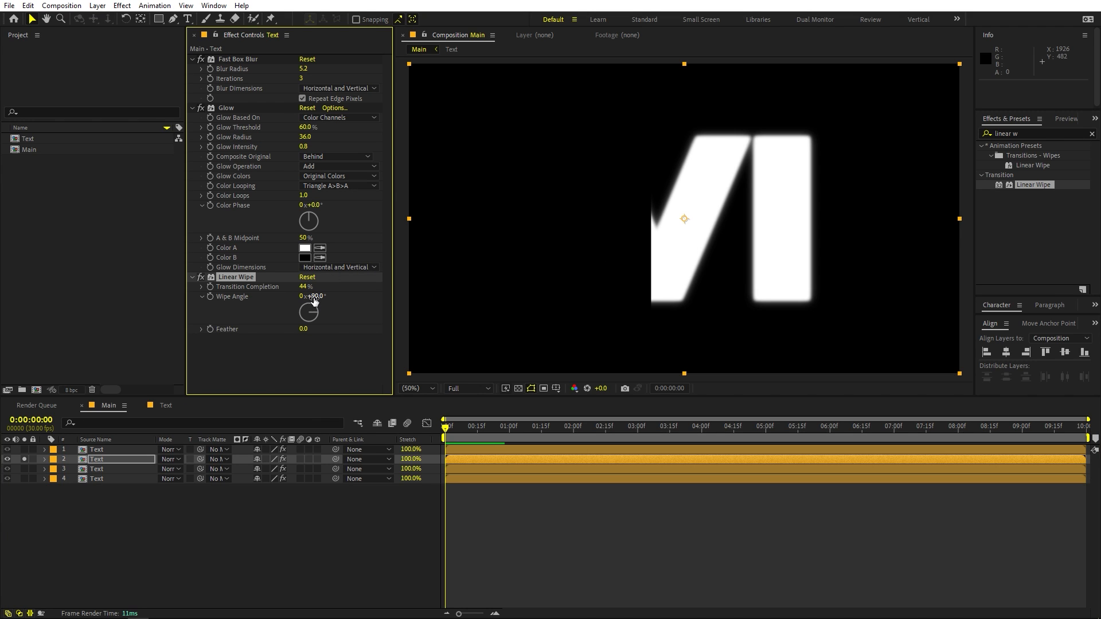
{"action": "left_click", "coordinate": [315, 299]}
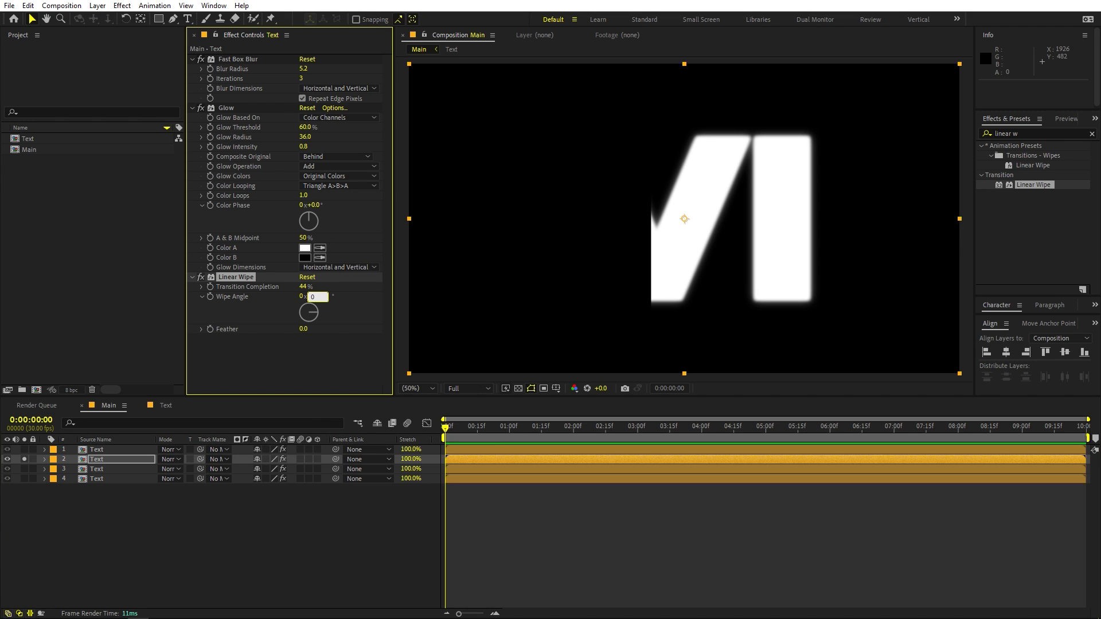
{"action": "type", "text": "0"}
{"action": "key", "text": "Return"}
Keyframe the Linear Wipe's Transition Completion from 100% at the first frame to 0% at 0:00:03:01.
{"action": "left_click_drag", "start_coordinate": [305, 288], "coordinate": [329, 289]}
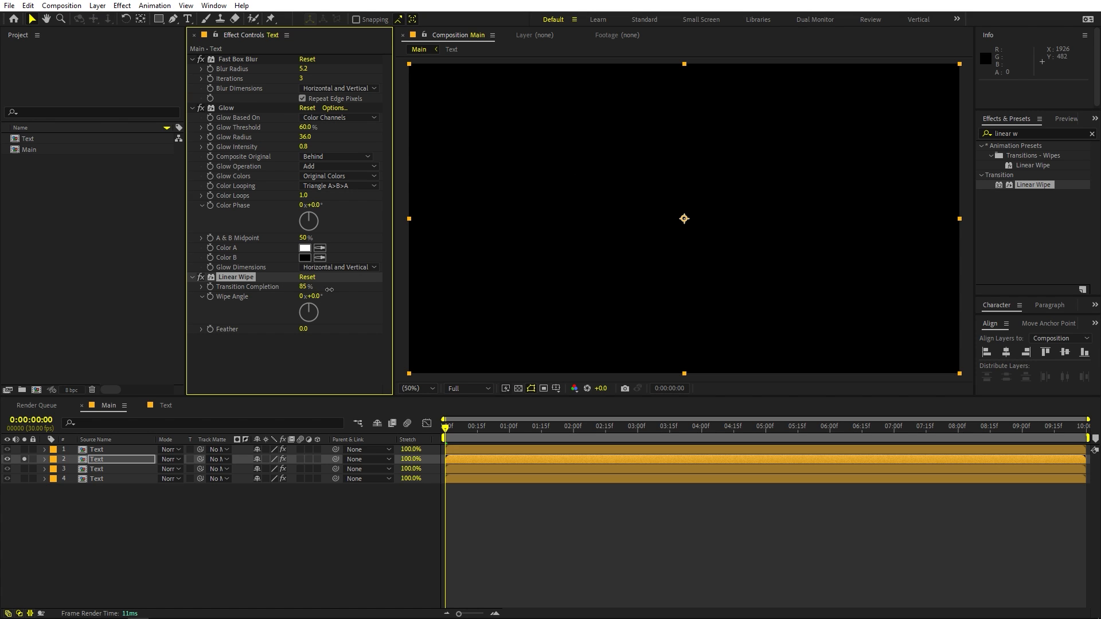
{"action": "left_click", "coordinate": [209, 287]}
{"action": "left_click_drag", "start_coordinate": [456, 426], "coordinate": [640, 431]}
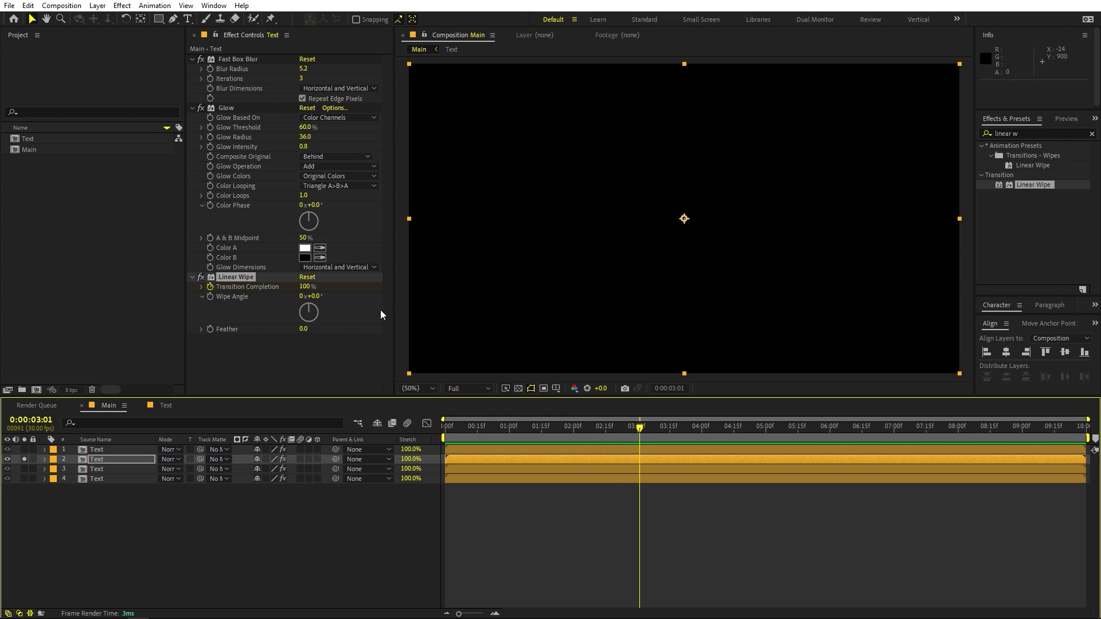
{"action": "left_click_drag", "start_coordinate": [310, 287], "coordinate": [258, 287]}
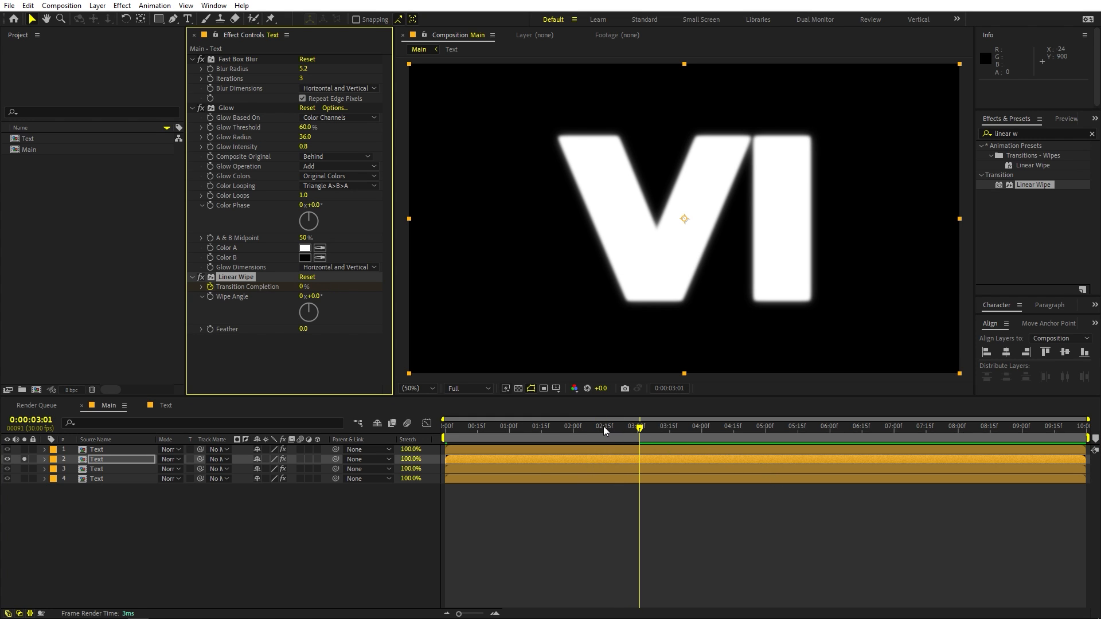
Soften the wipe edge partway through the transition, at 0:00:01:20, by setting the Linear Wipe's Feather to 68.
{"action": "left_click_drag", "start_coordinate": [604, 430], "coordinate": [552, 432]}
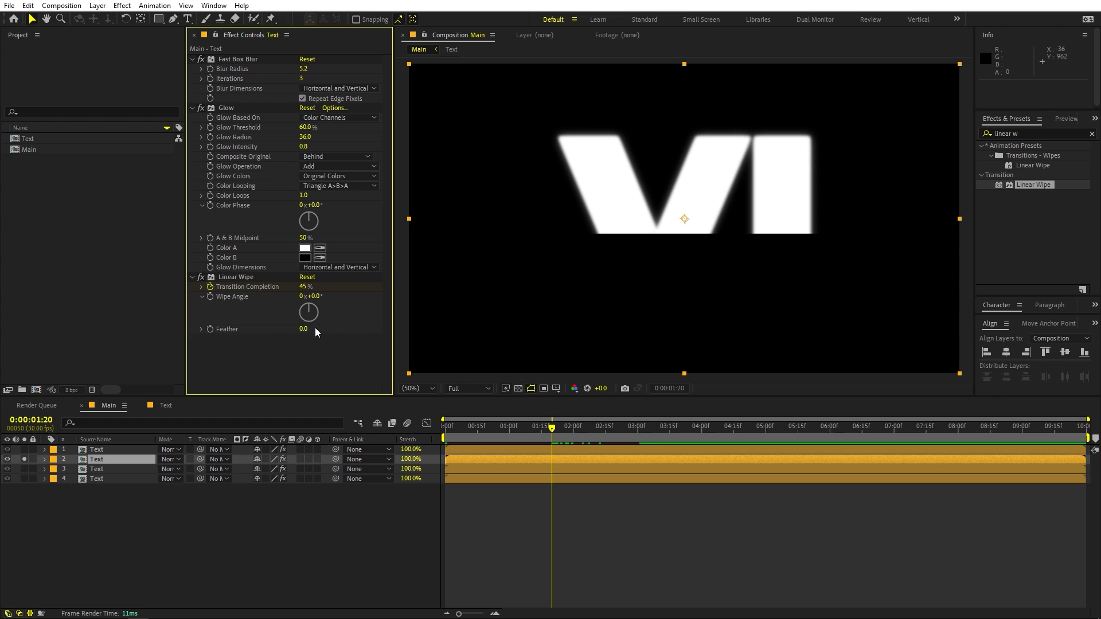
{"action": "left_click_drag", "start_coordinate": [307, 329], "coordinate": [348, 333]}
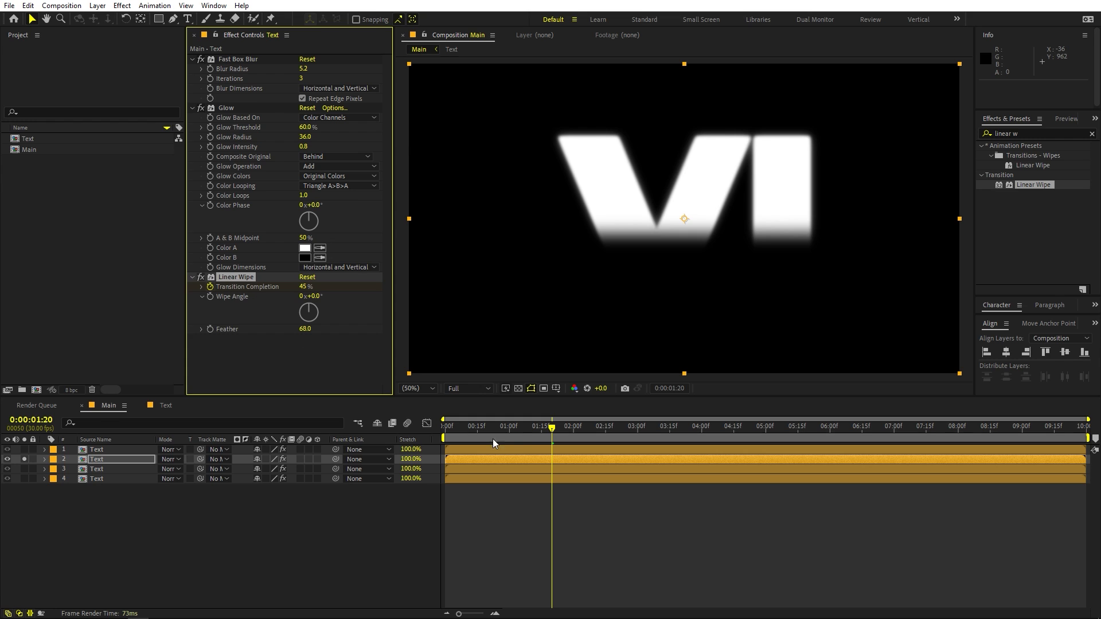
Copy the keyframed Linear Wipe onto the third and fourth Text layers at the first frame, and unsolo the second layer.
{"action": "key", "text": "Home"}
{"action": "left_click", "coordinate": [107, 467]}
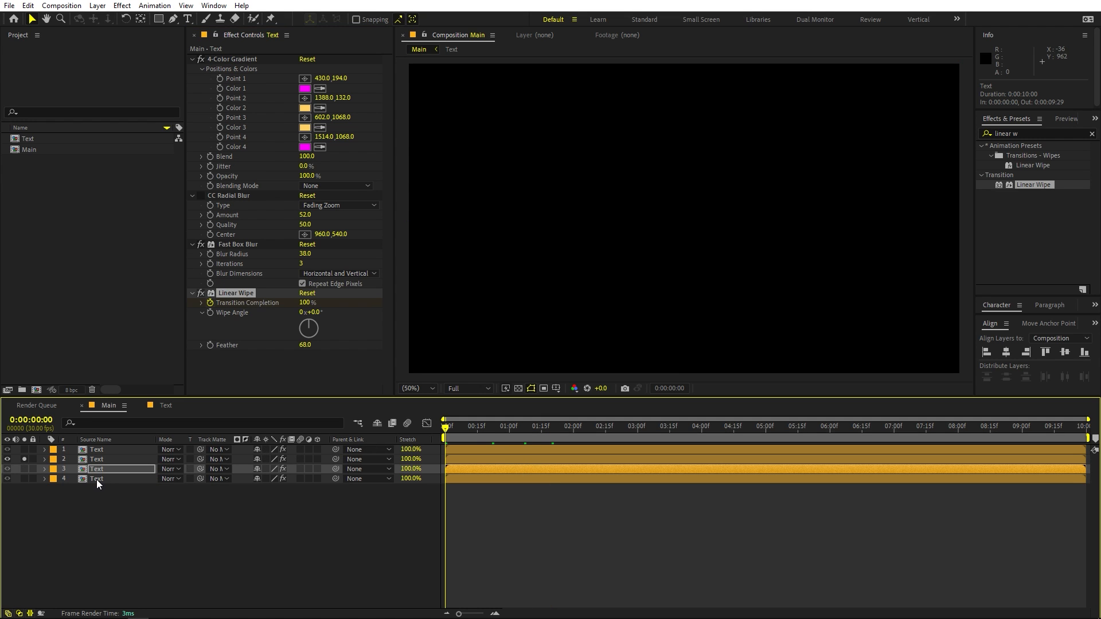
{"action": "left_click", "coordinate": [96, 479]}
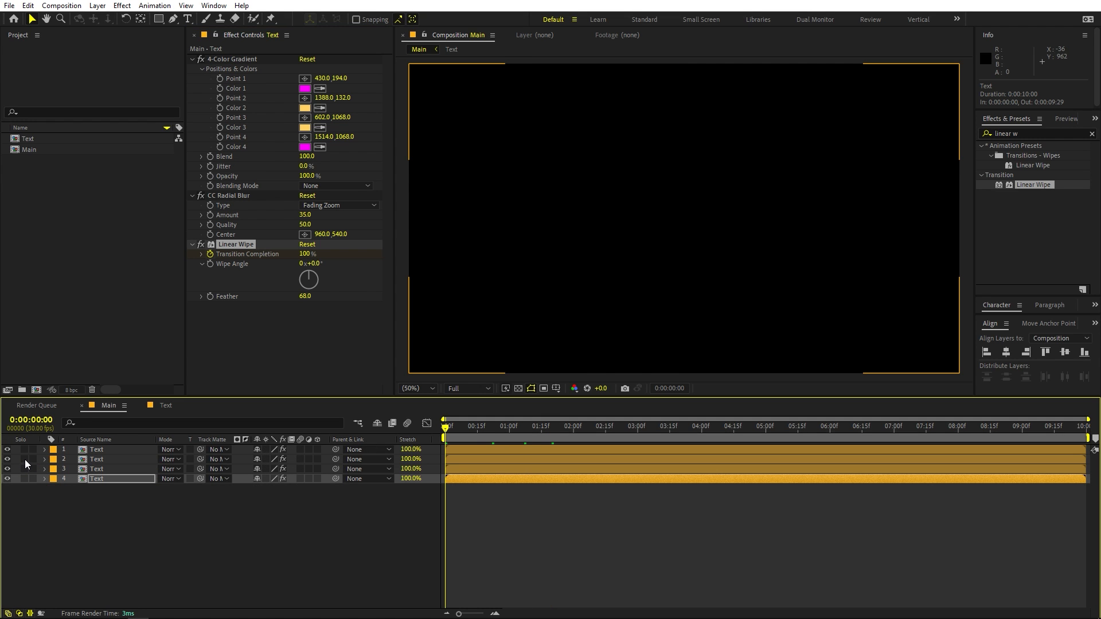
Play the composition from the start to preview the wipe reveal on all Text layers.
{"action": "left_click", "coordinate": [616, 532]}
{"action": "key", "text": "space"}
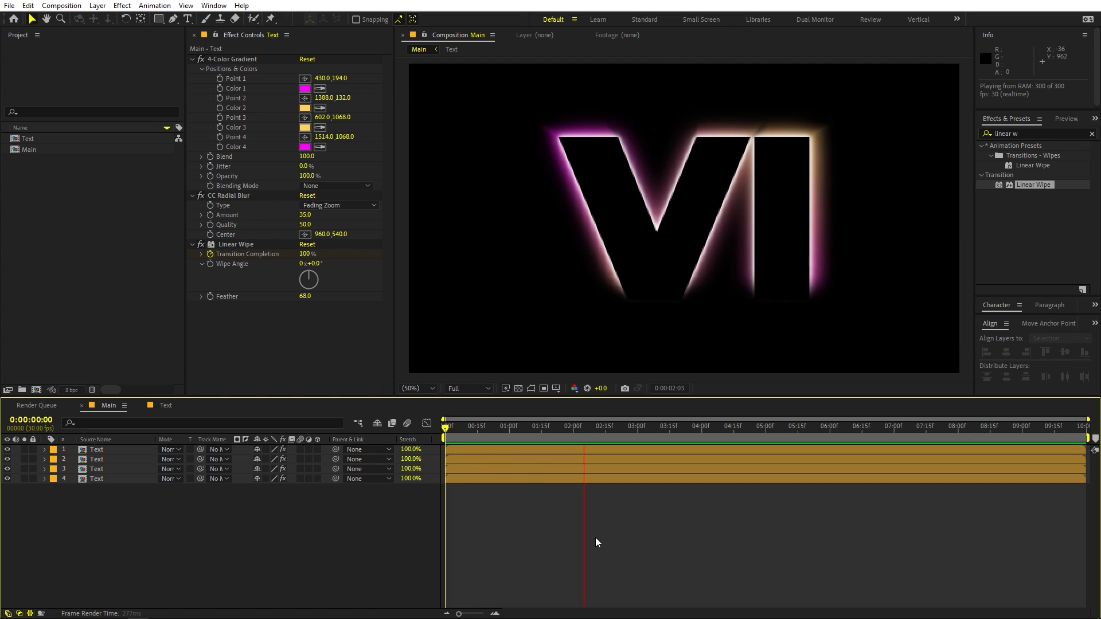
{"action": "key", "text": "space"}
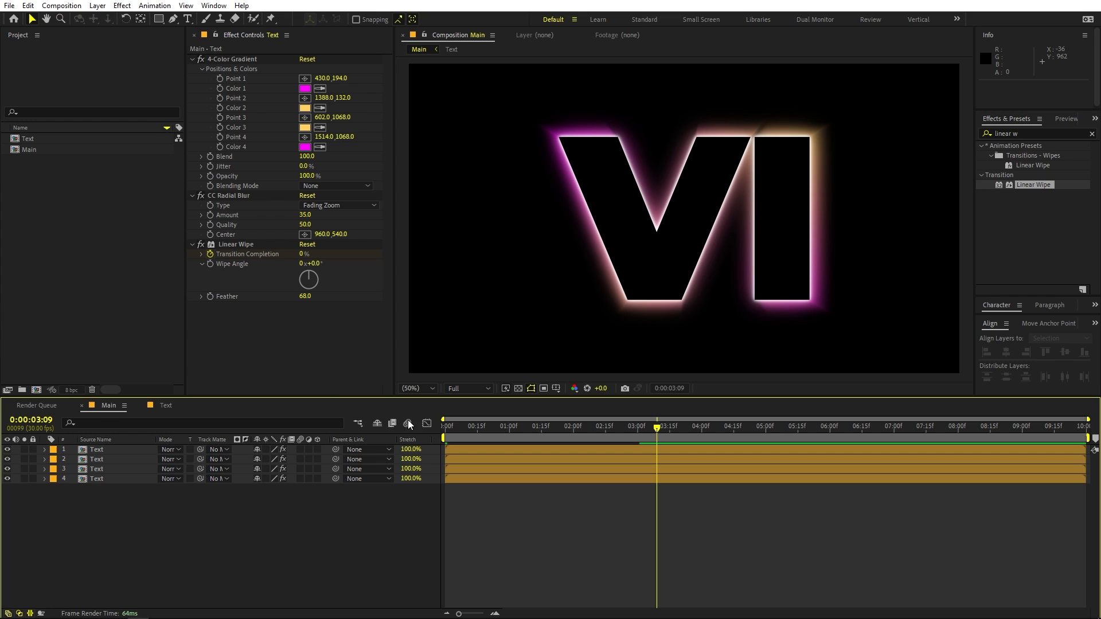
Add a new text layer reading VICE CITY over the VI title, split into two lines after VICE.
{"action": "left_click", "coordinate": [99, 267]}
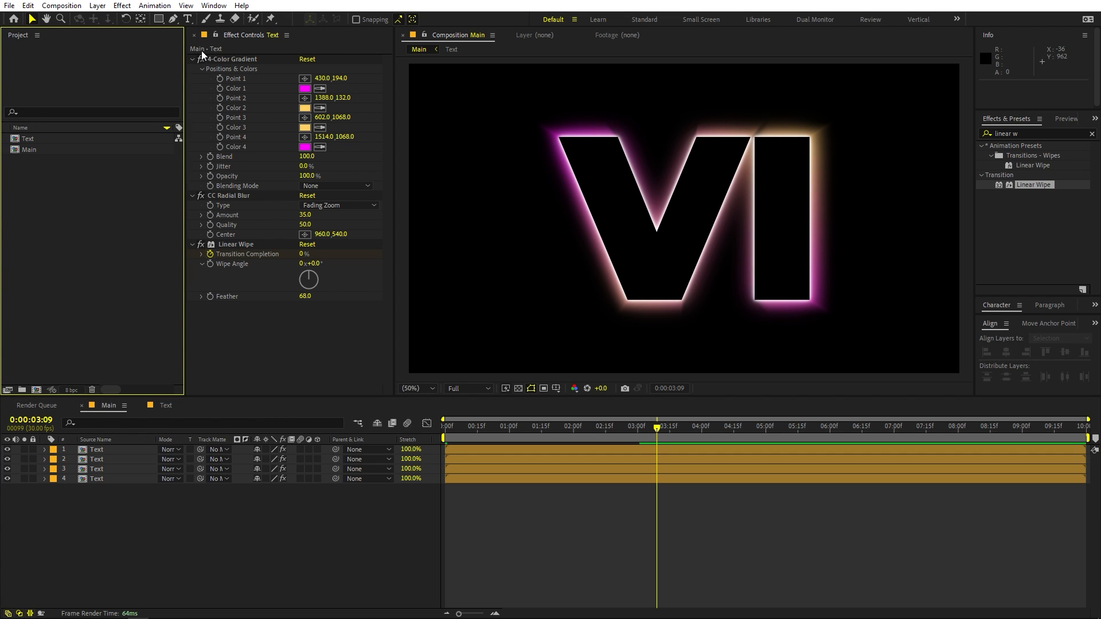
{"action": "left_click", "coordinate": [188, 19]}
{"action": "left_click", "coordinate": [596, 255]}
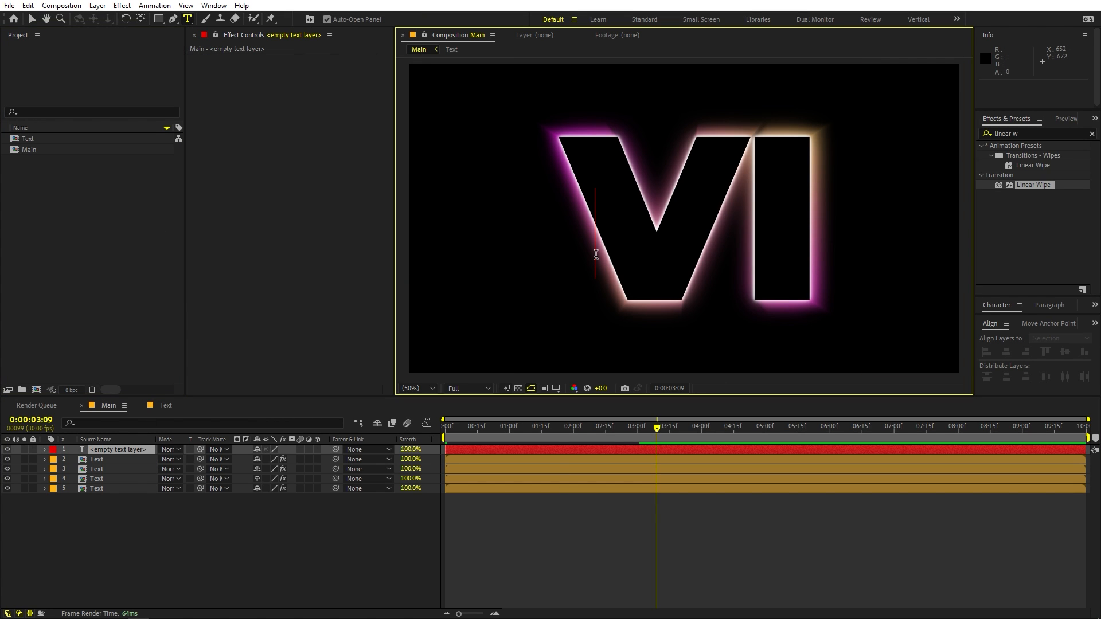
{"action": "type", "text": "VICE"}
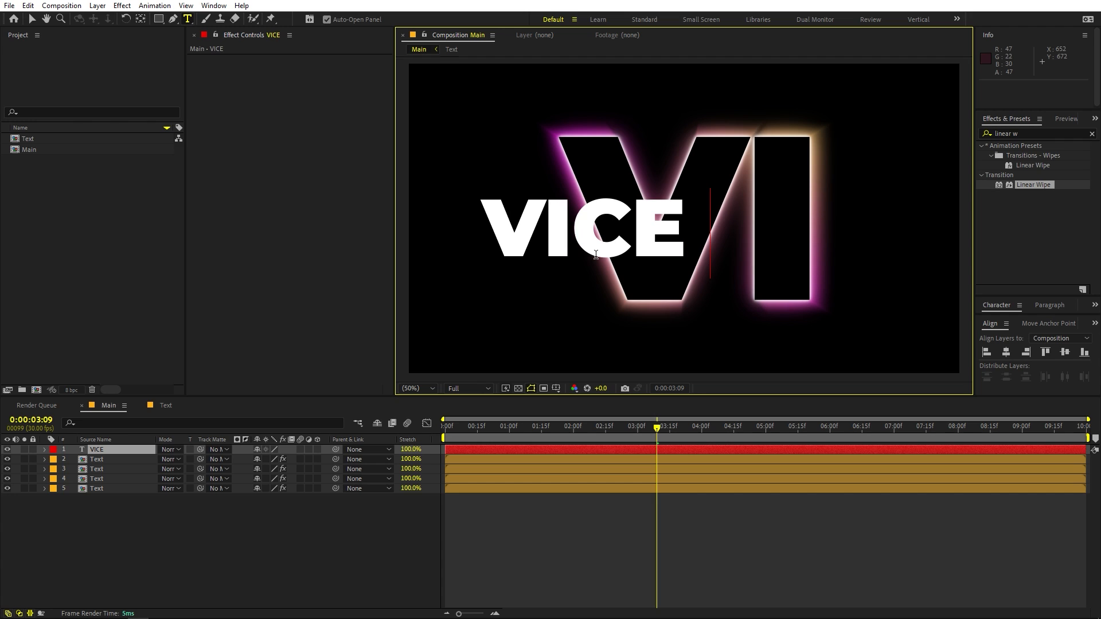
{"action": "type", "text": " CITY"}
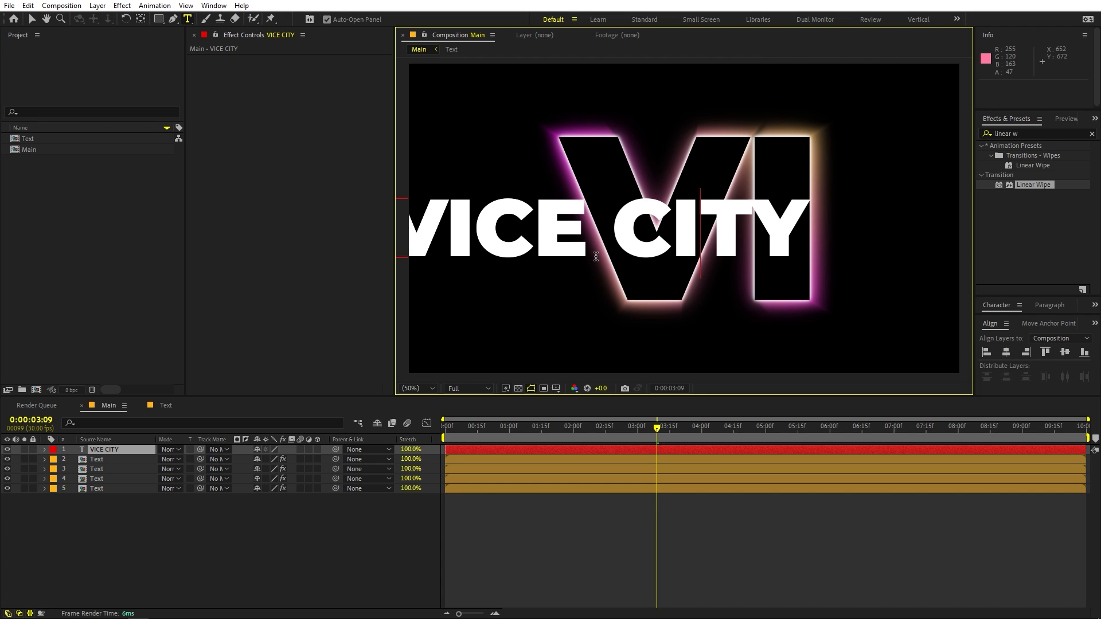
{"action": "key", "text": "Left"}
{"action": "key", "text": "Left"}
{"action": "key", "text": "Return"}
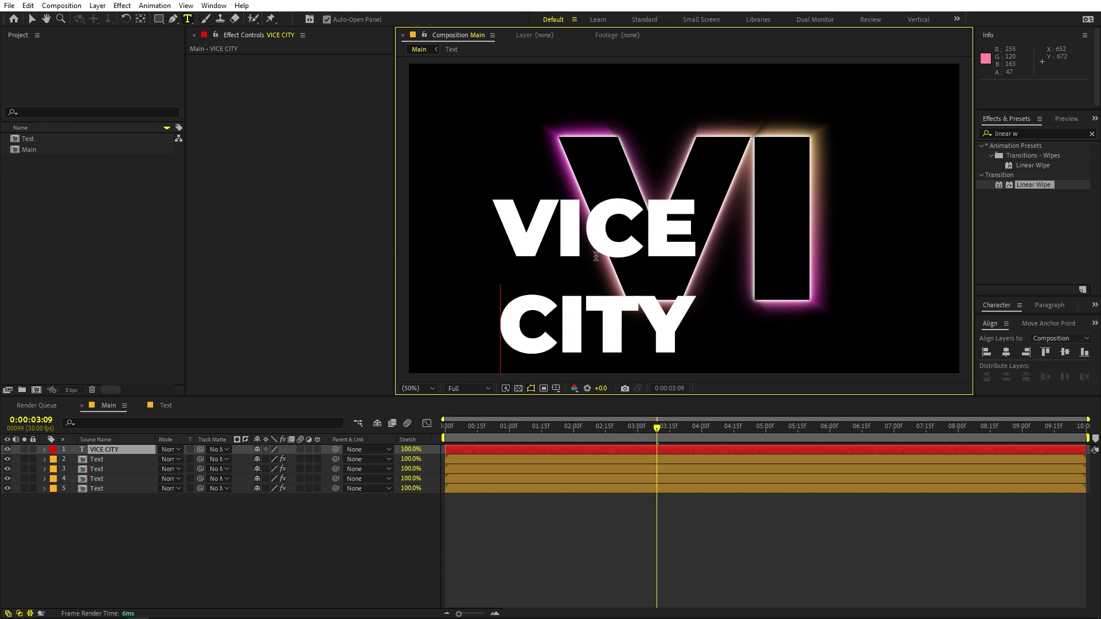
Scale down the VICE CITY text, move it over the middle of the VI title, and hide its layer.
{"action": "left_click", "coordinate": [32, 19]}
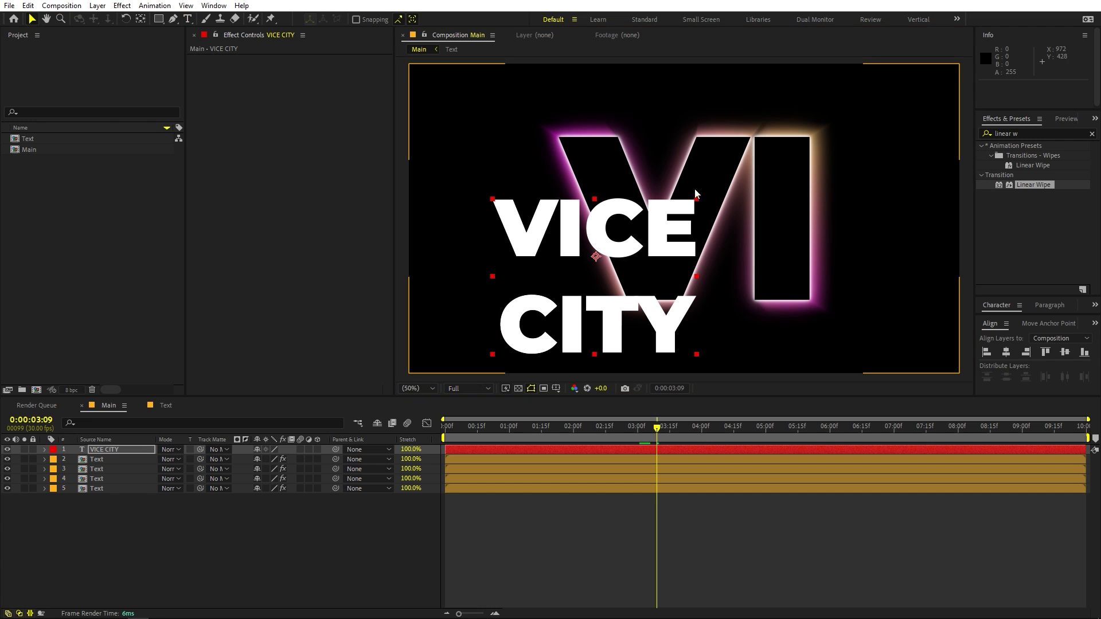
{"action": "left_click_drag", "start_coordinate": [695, 200], "coordinate": [754, 206]}
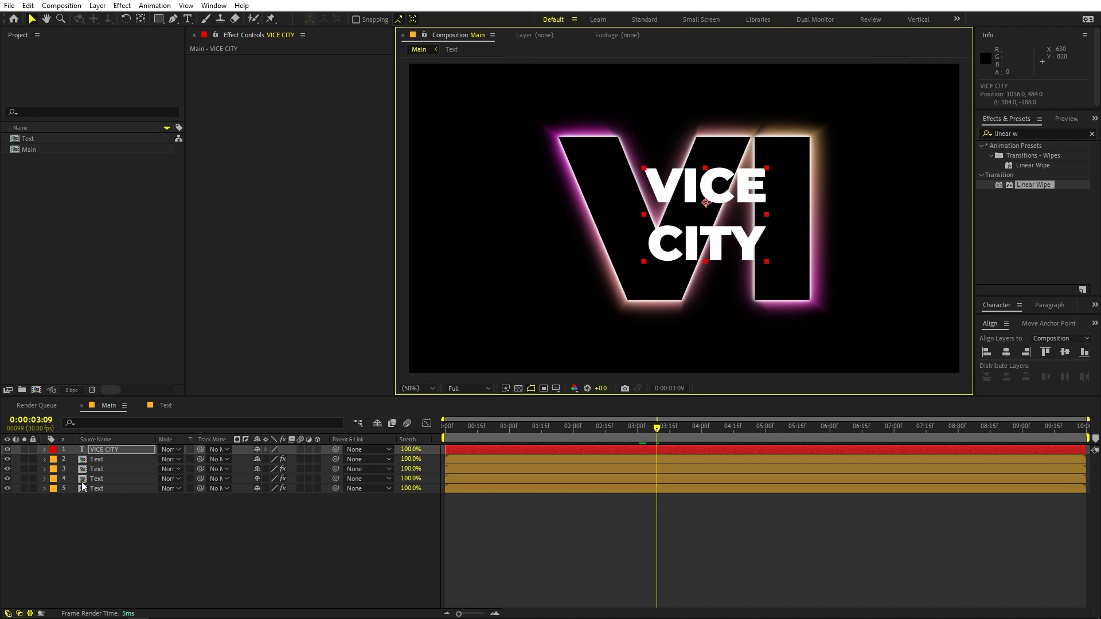
{"action": "left_click", "coordinate": [8, 450]}
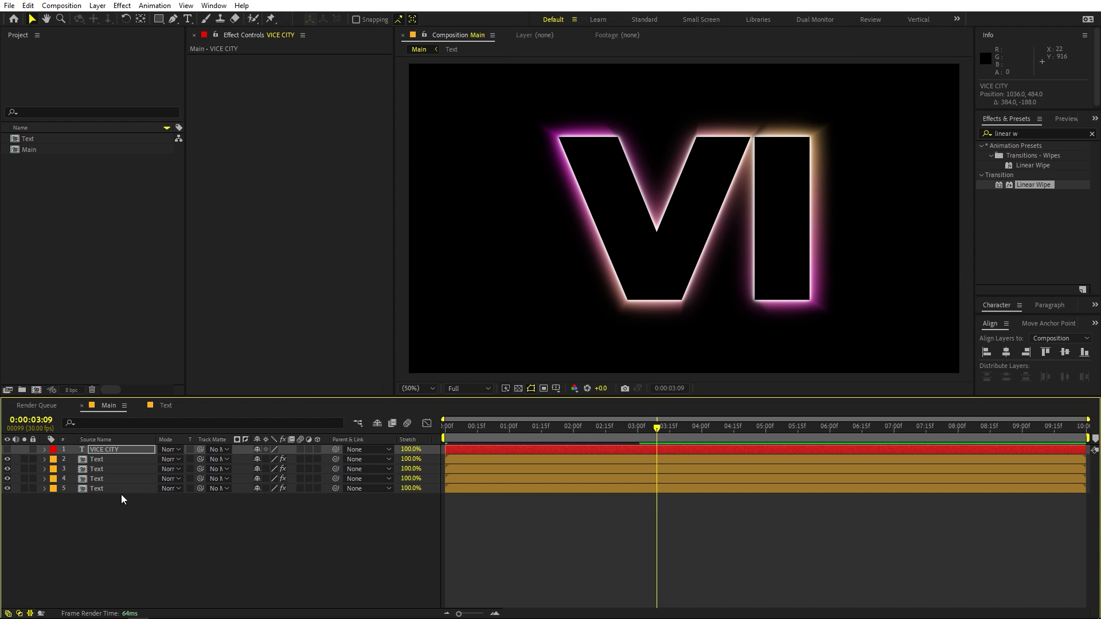
Open the nested Text composition and replace the VI text with HI.
{"action": "double_click", "coordinate": [101, 489]}
{"action": "double_click", "coordinate": [101, 448]}
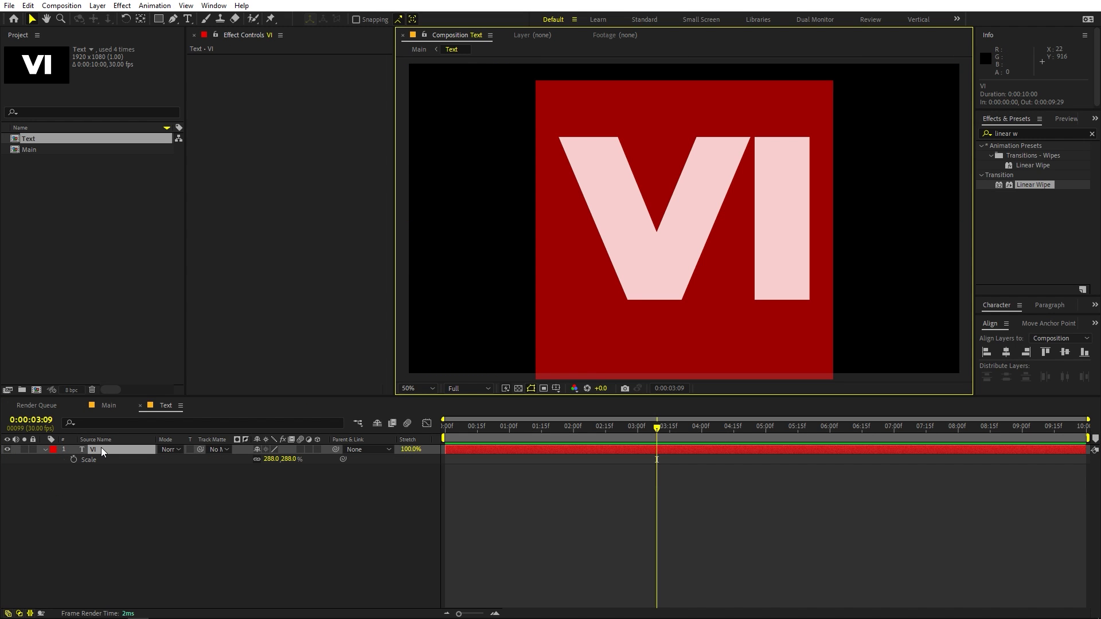
{"action": "type", "text": "HI"}
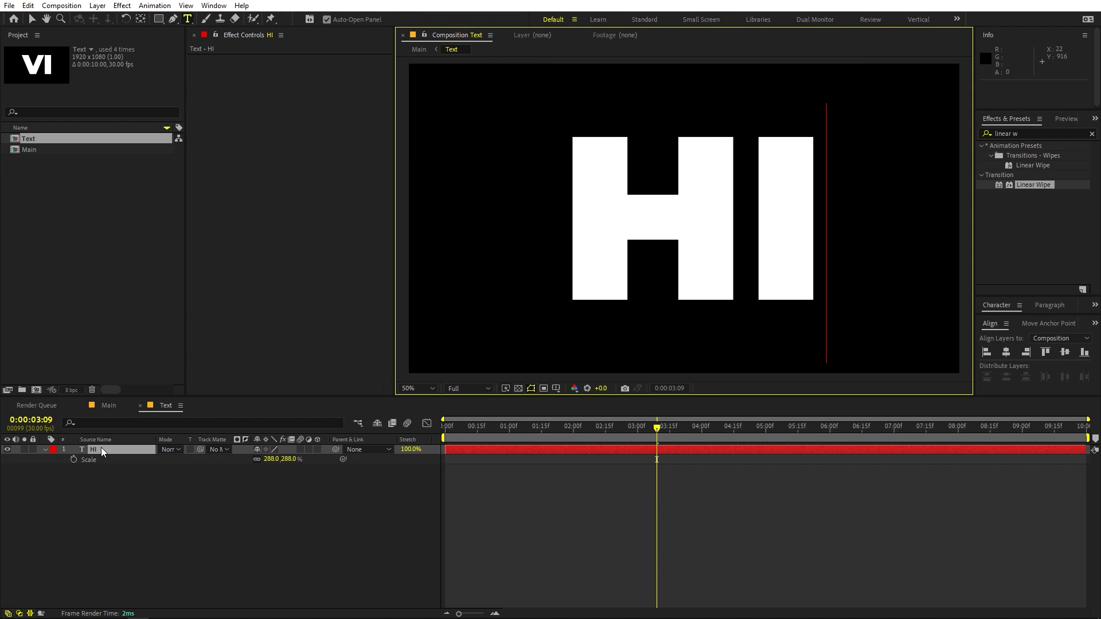
Return to the Main composition, preview the HI title's wipe animation, and park the playhead at 0:00:04:20.
{"action": "left_click", "coordinate": [114, 404]}
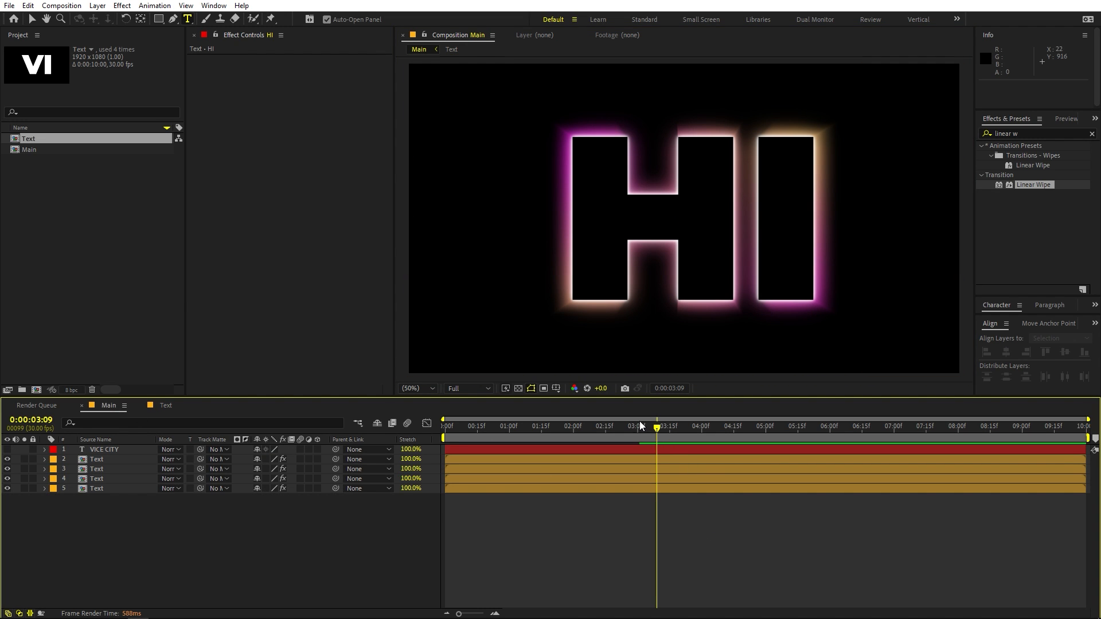
{"action": "key", "text": "space"}
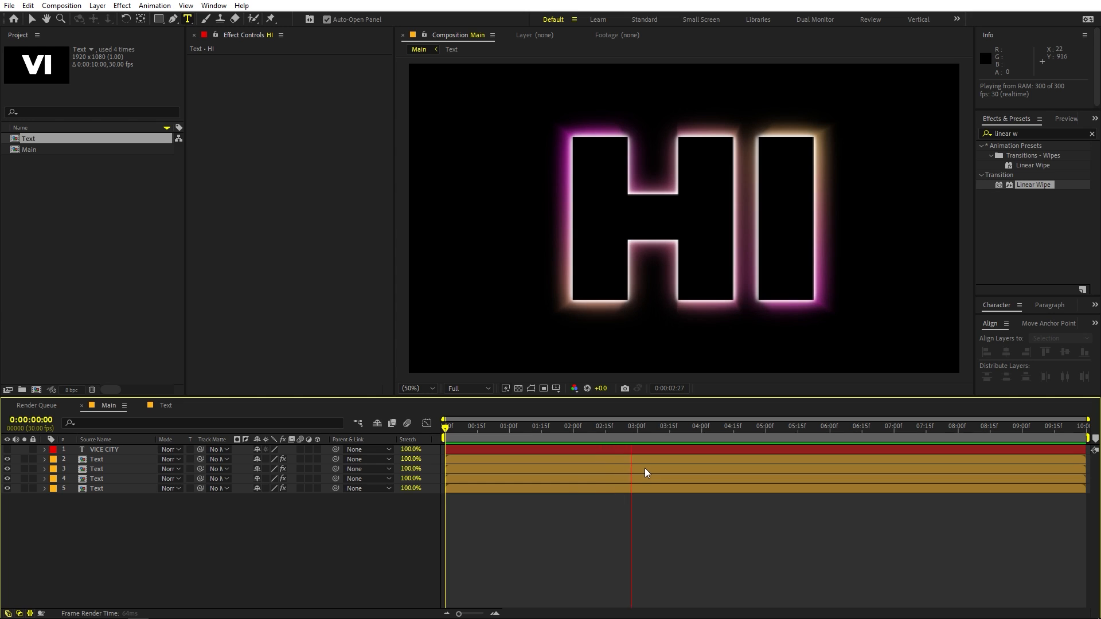
{"action": "left_click", "coordinate": [744, 427]}
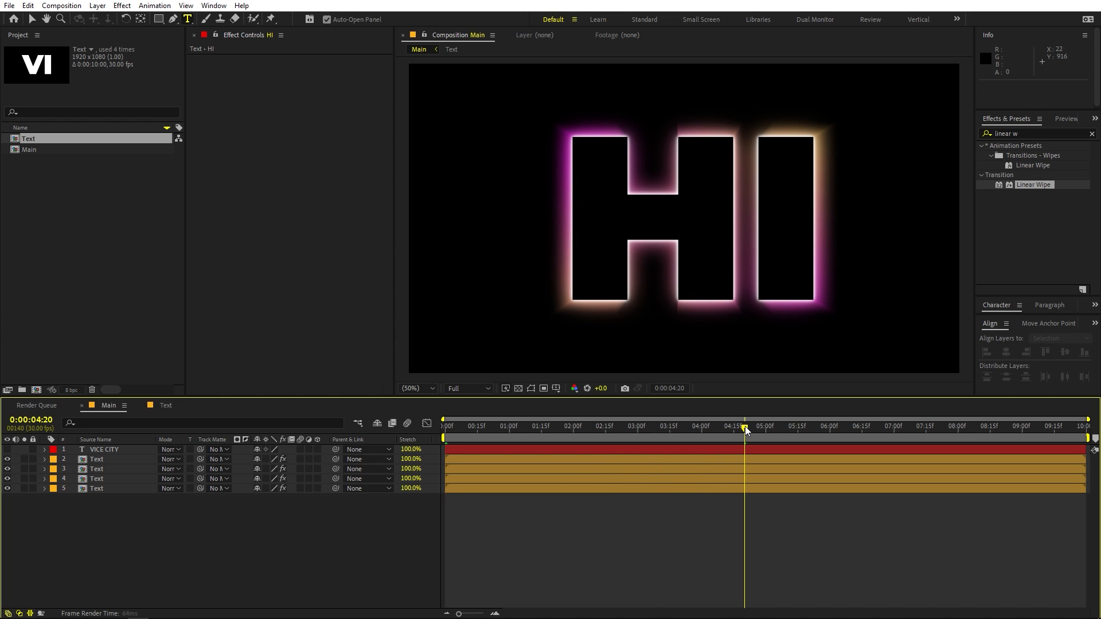